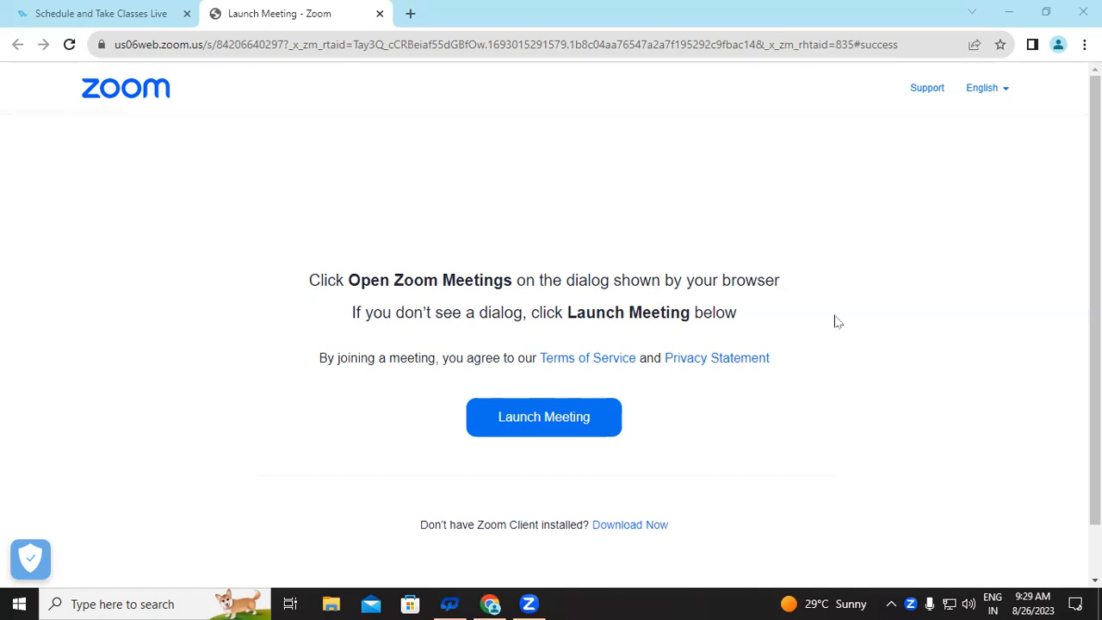
# - Launch Notepad and maximize its window
pyautogui.press('super+r')
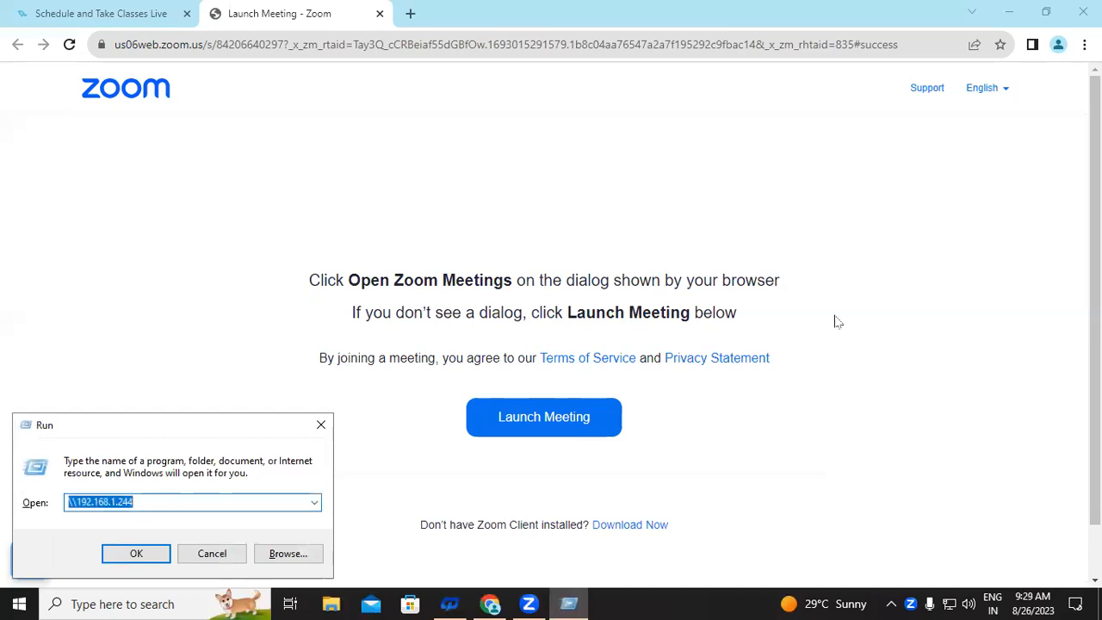
pyautogui.write('notepad')
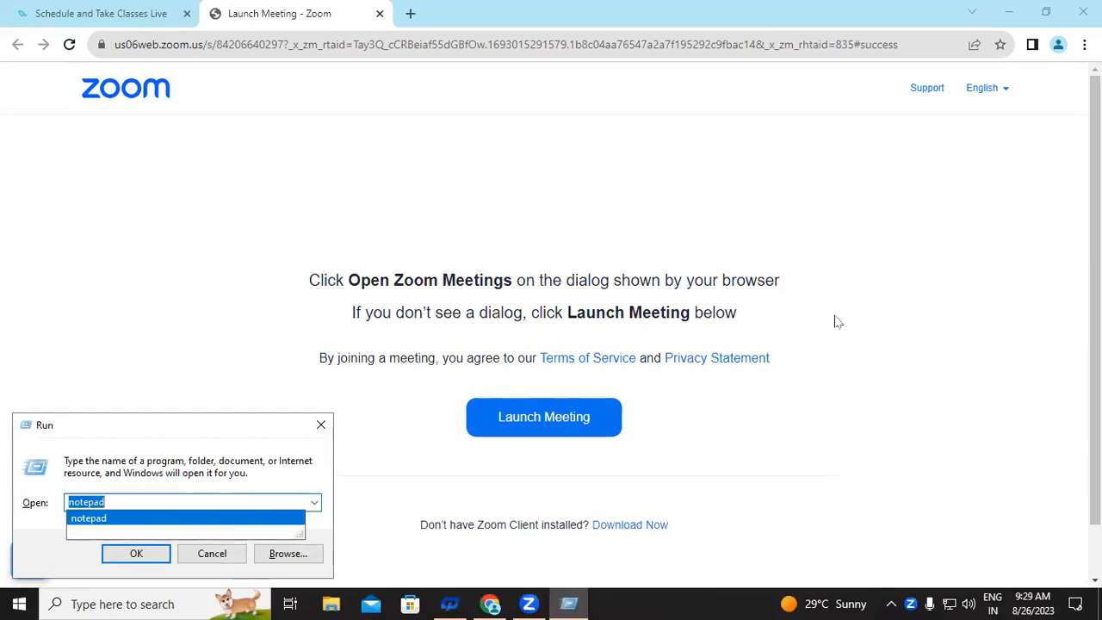
pyautogui.press('Return')
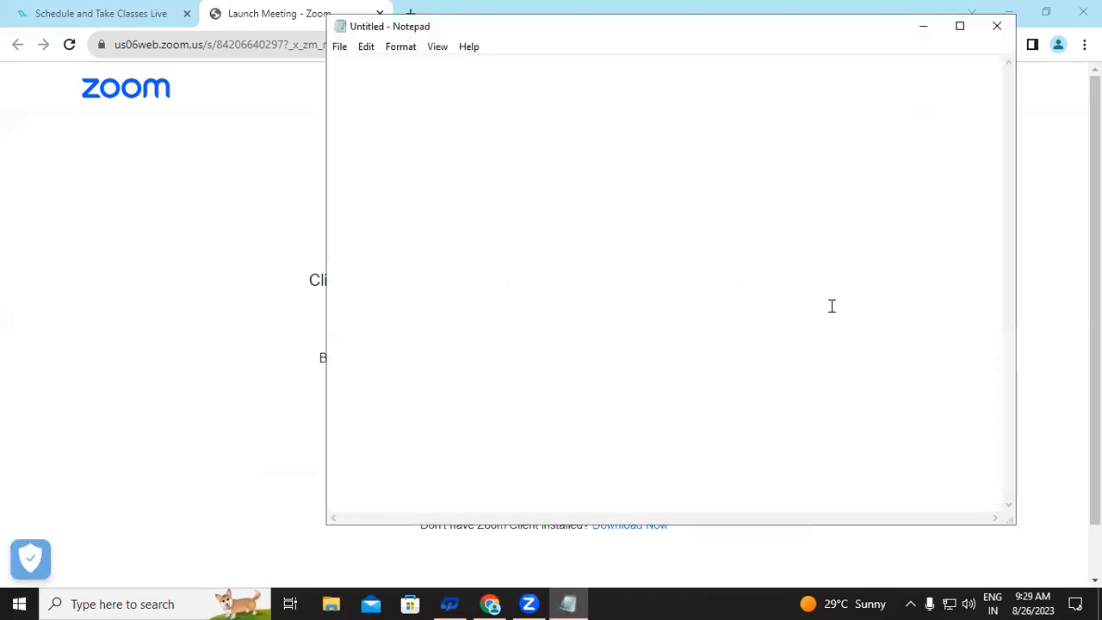
pyautogui.click(962, 27)
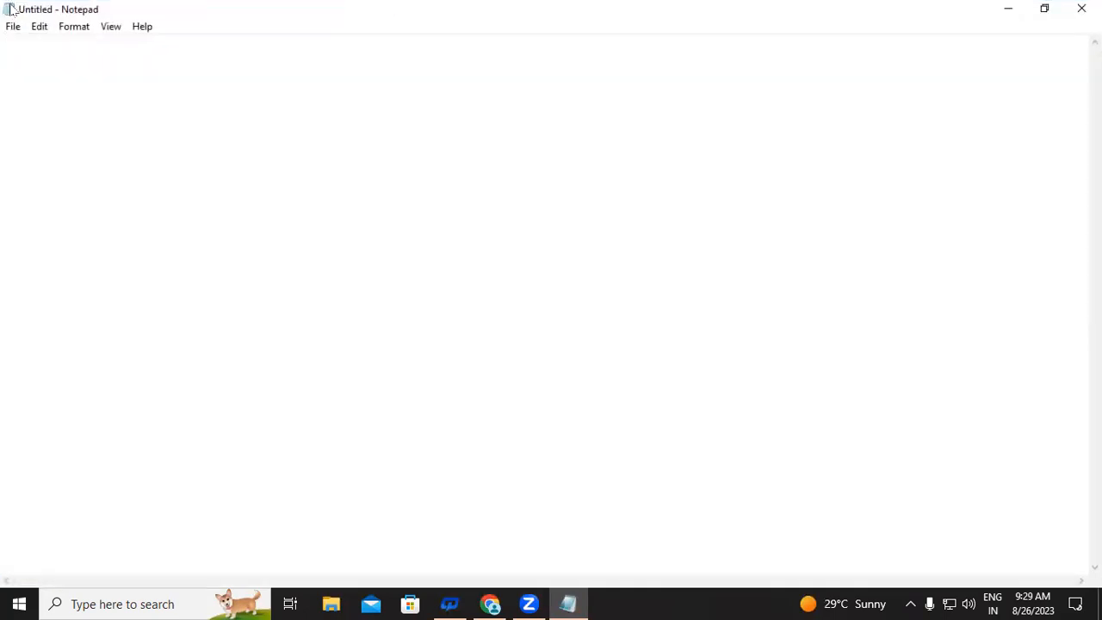
# - Open the page setup settings for the blank document and reposition the dialog over the empty page
pyautogui.click(12, 27)
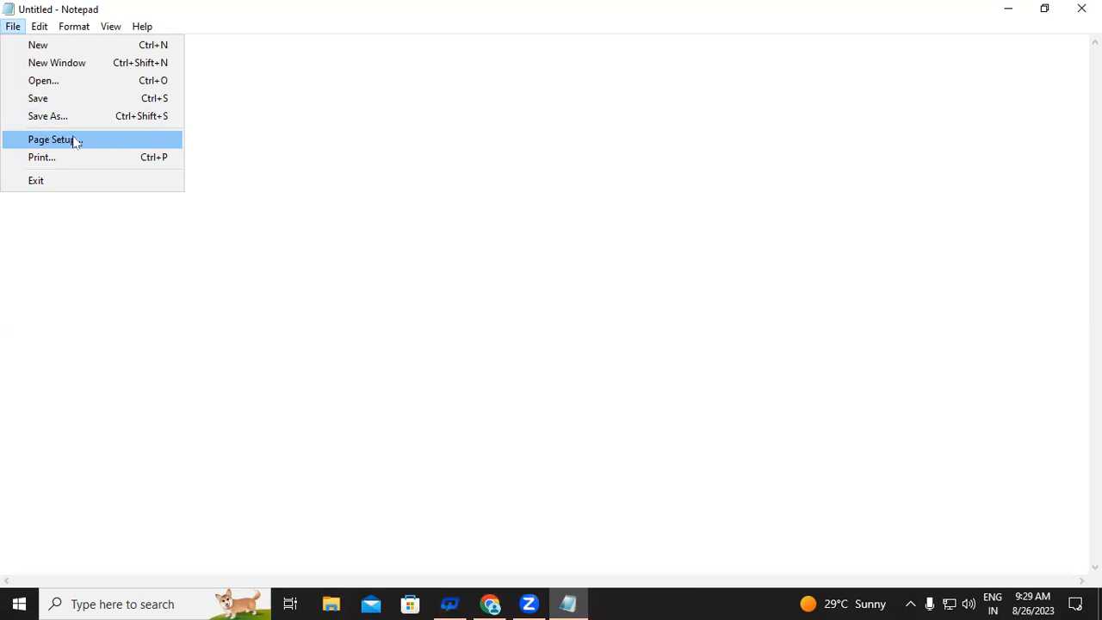
pyautogui.click(324, 153)
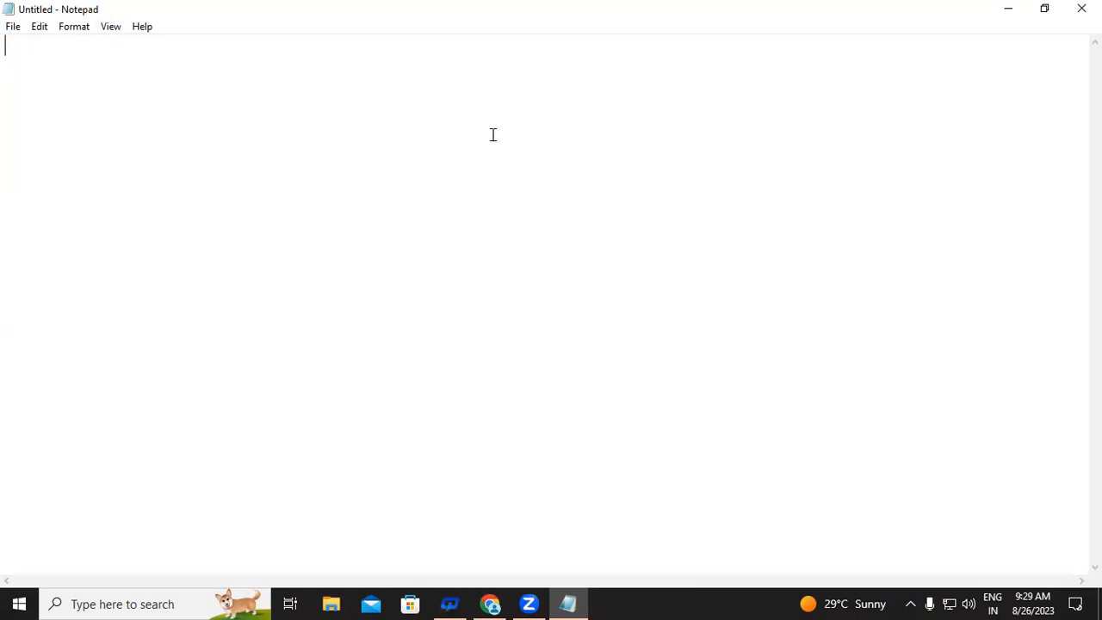
pyautogui.click(16, 29)
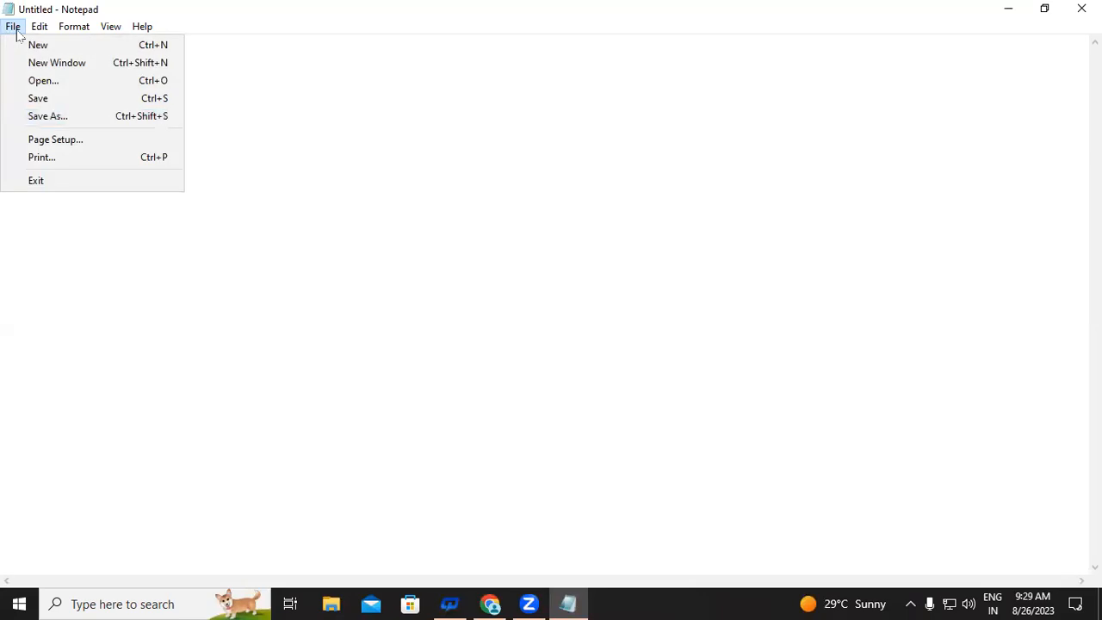
pyautogui.click(69, 140)
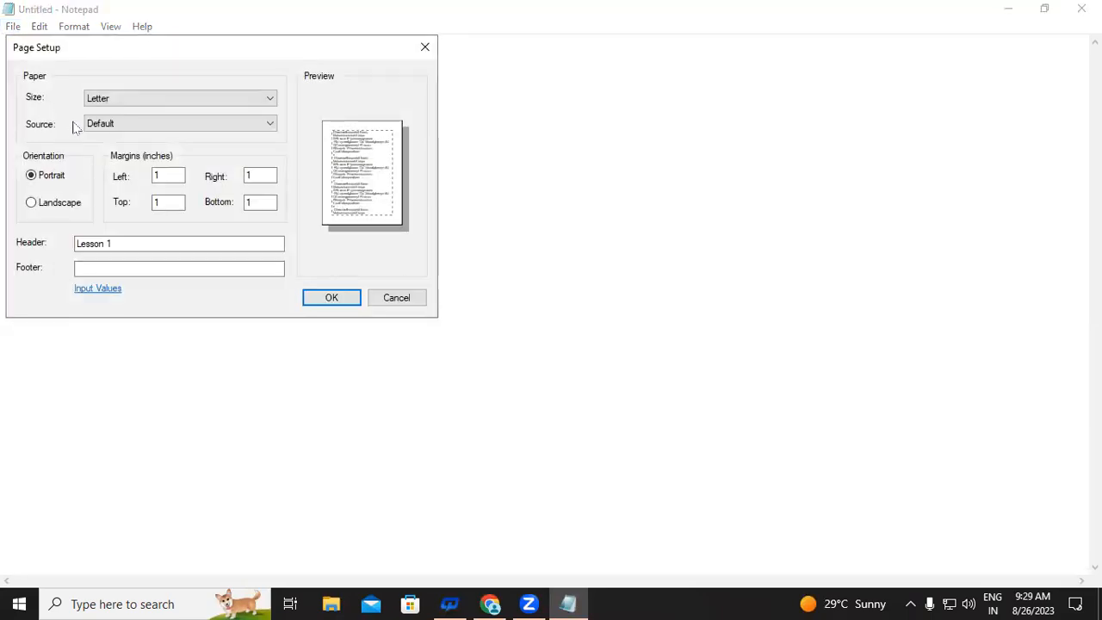
pyautogui.moveTo(86, 60); pyautogui.dragTo(251, 97)
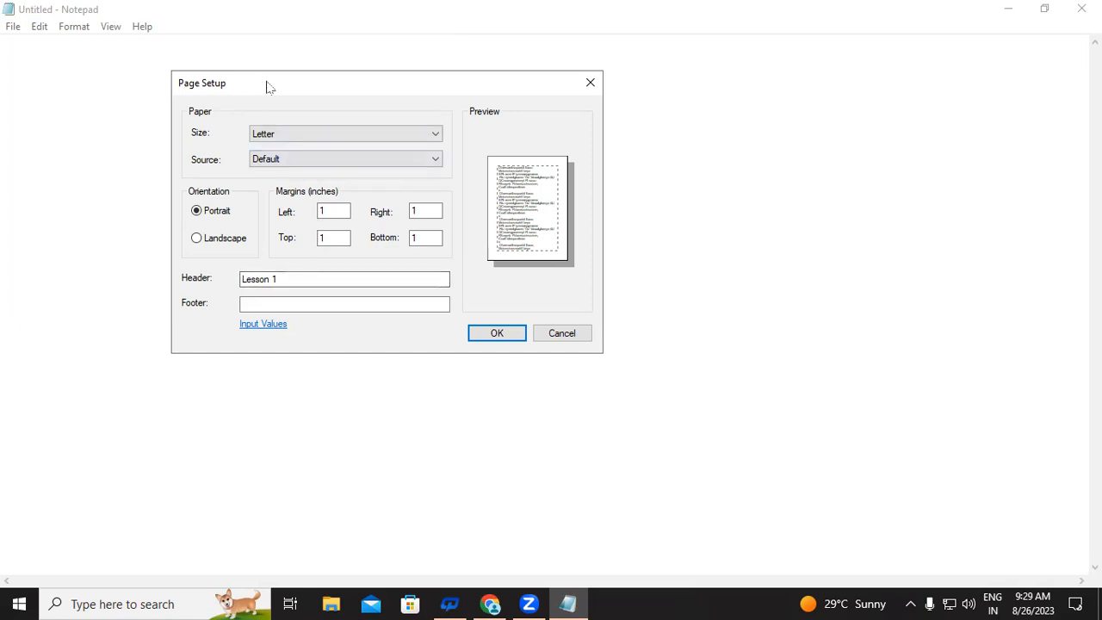
pyautogui.moveTo(267, 85); pyautogui.dragTo(274, 141)
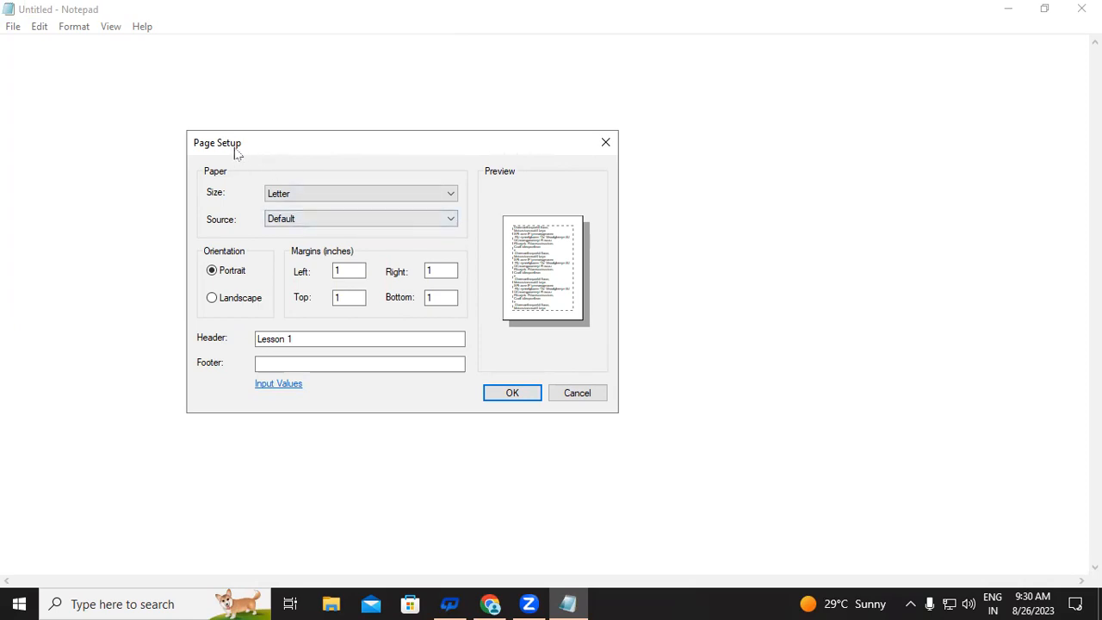
pyautogui.moveTo(237, 151); pyautogui.dragTo(295, 131)
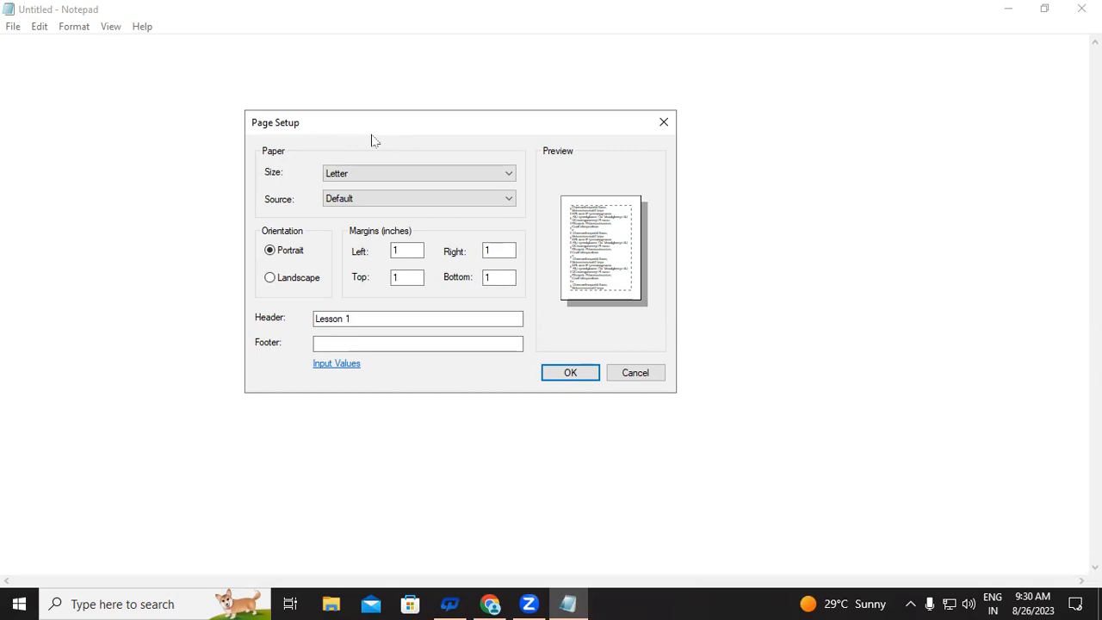
pyautogui.moveTo(372, 140); pyautogui.dragTo(274, 253)
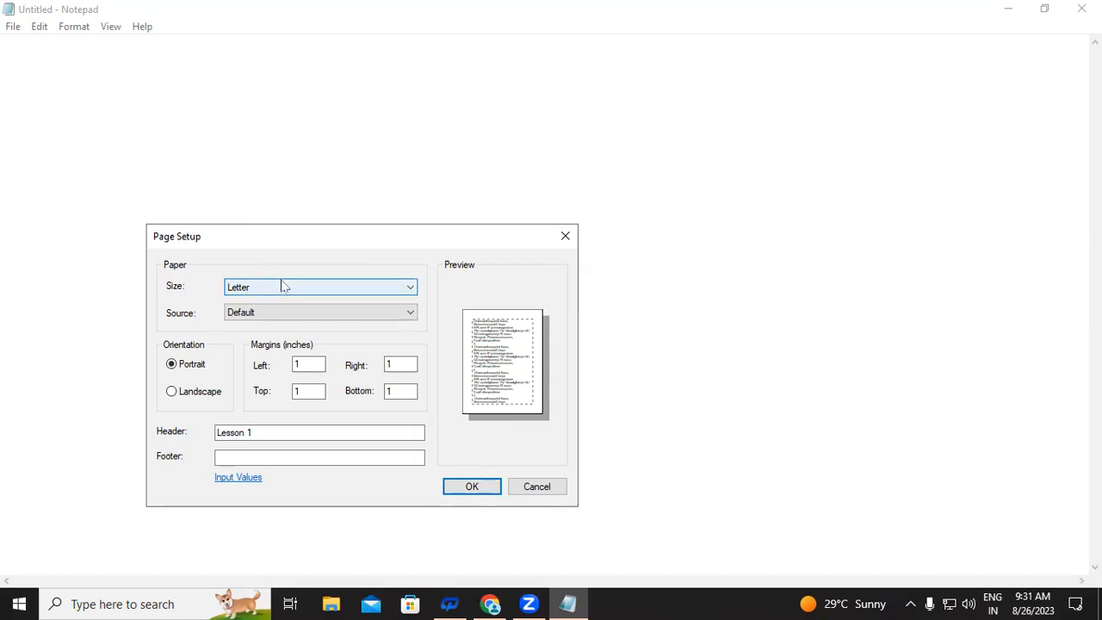
# - Set the paper size to A4 in the page setup
pyautogui.click(285, 287)
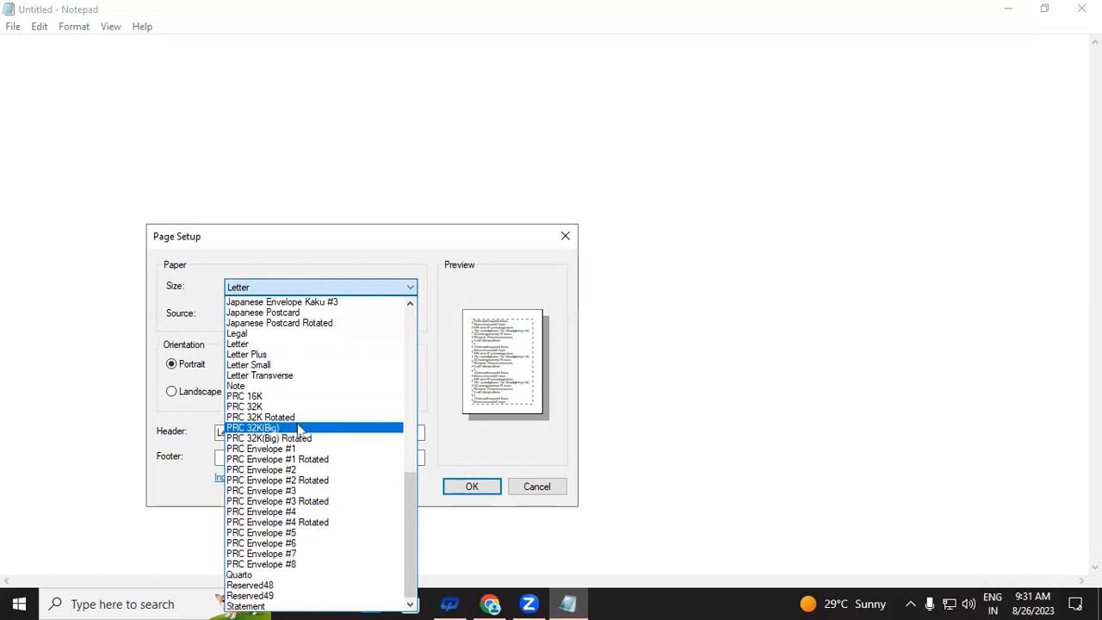
pyautogui.scroll(4, 287, 468)
pyautogui.scroll(10, 286, 467)
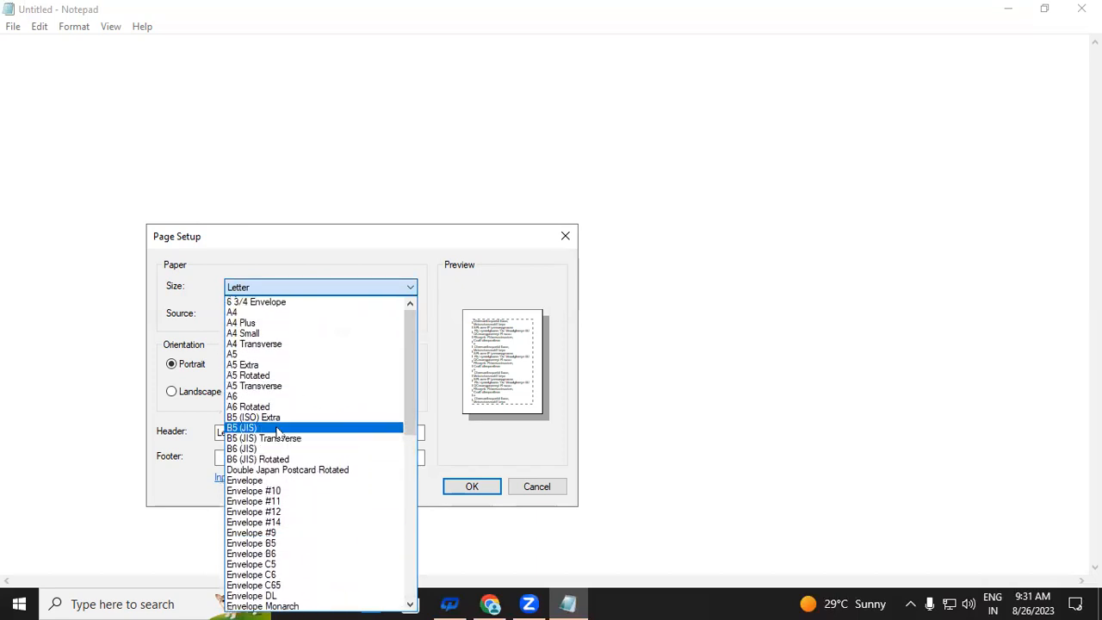
pyautogui.click(234, 315)
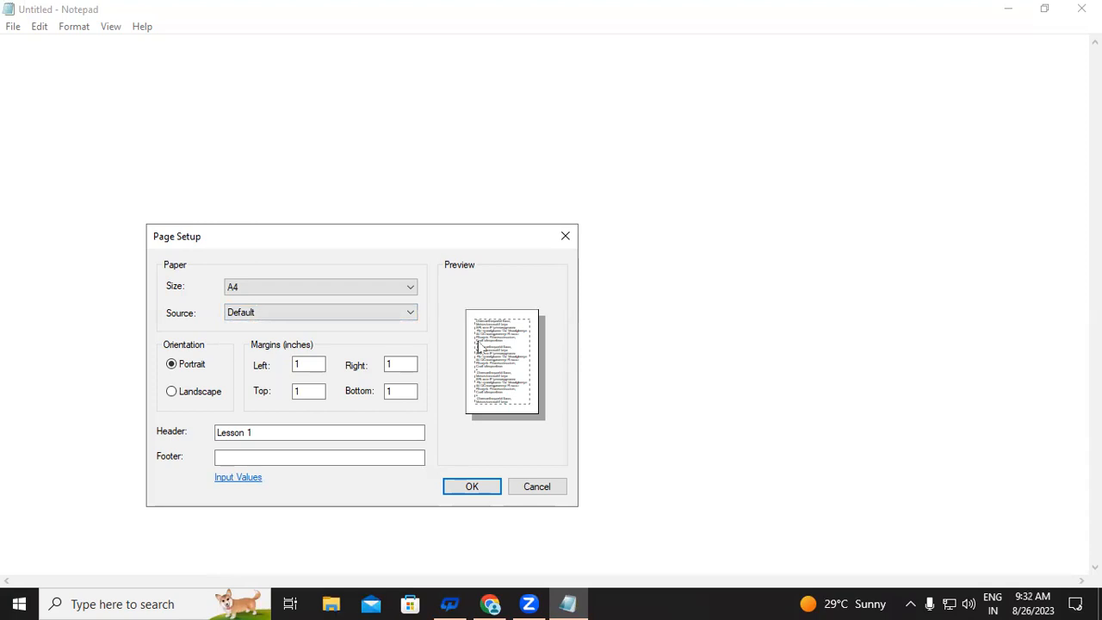
# - Try the A4 Plus paper size and switch the paper size back to A4
pyautogui.click(287, 289)
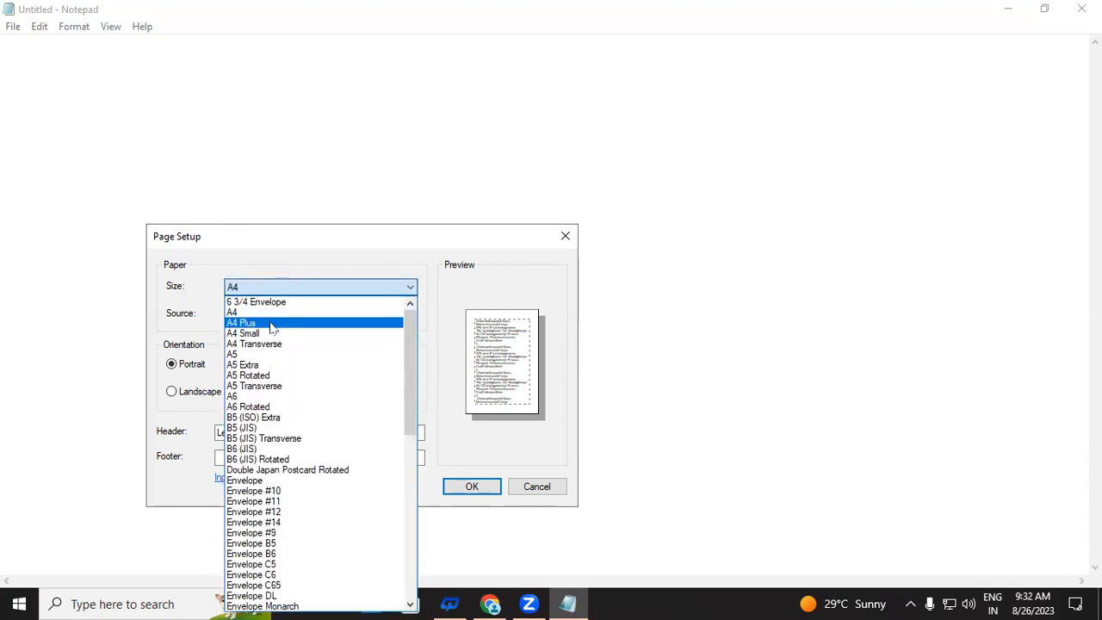
pyautogui.click(271, 324)
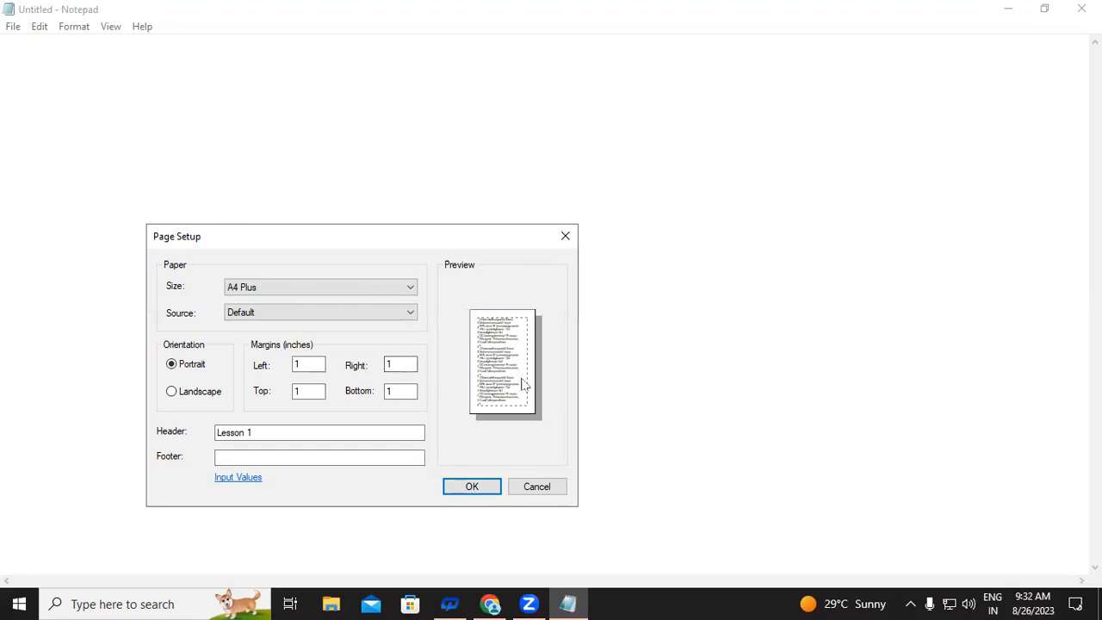
pyautogui.click(280, 292)
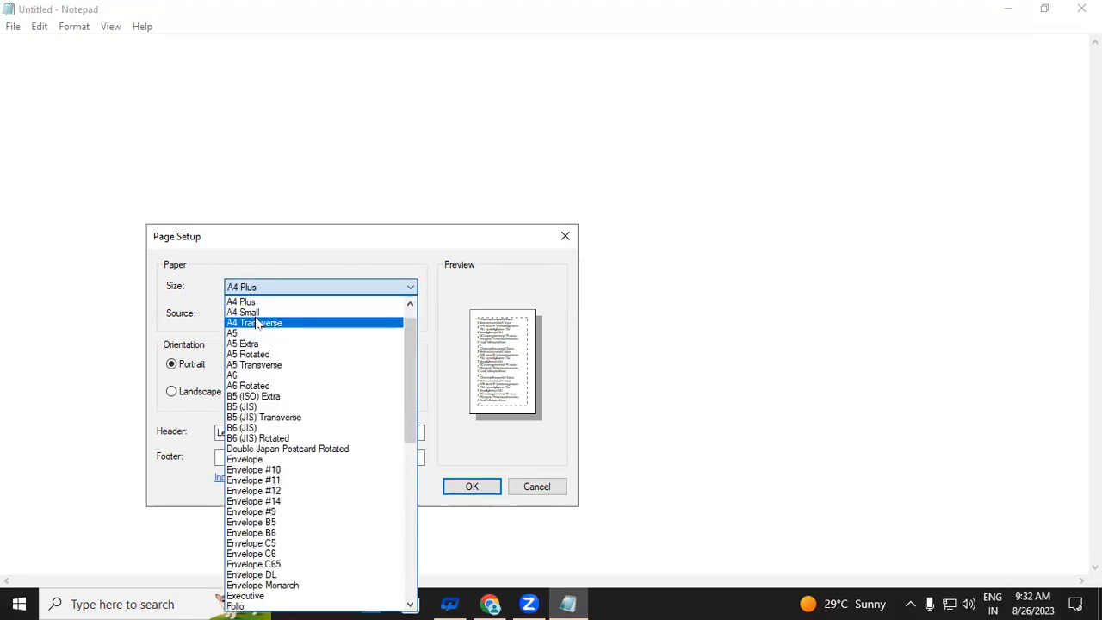
pyautogui.scroll(1, 250, 306)
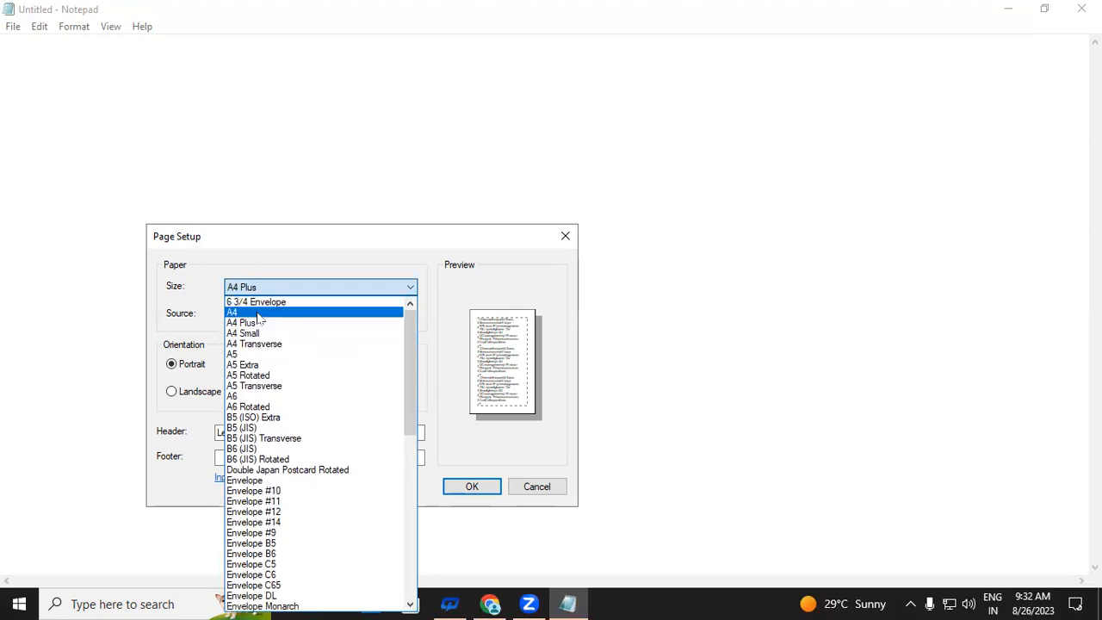
pyautogui.click(258, 312)
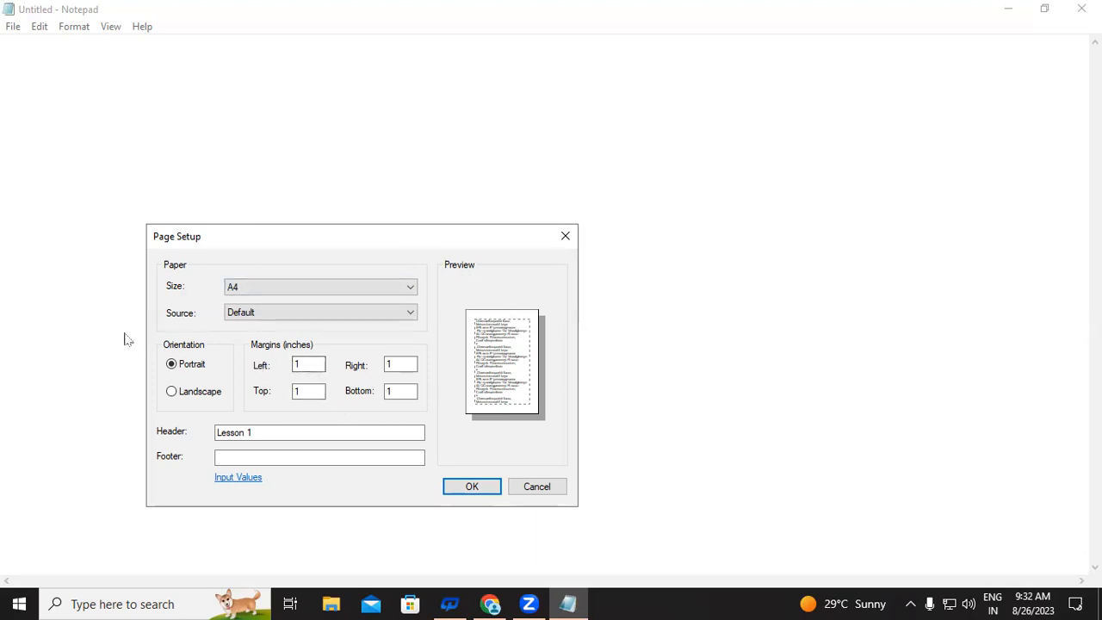
# - Check which paper source options are available in the page setup
pyautogui.click(229, 315)
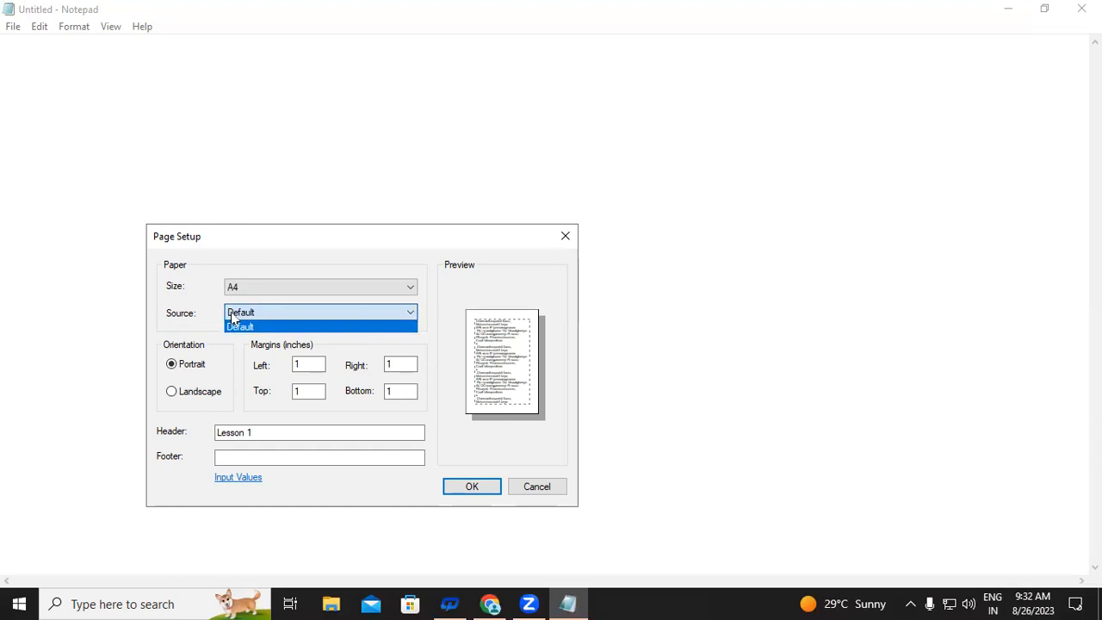
pyautogui.click(231, 318)
pyautogui.click(237, 317)
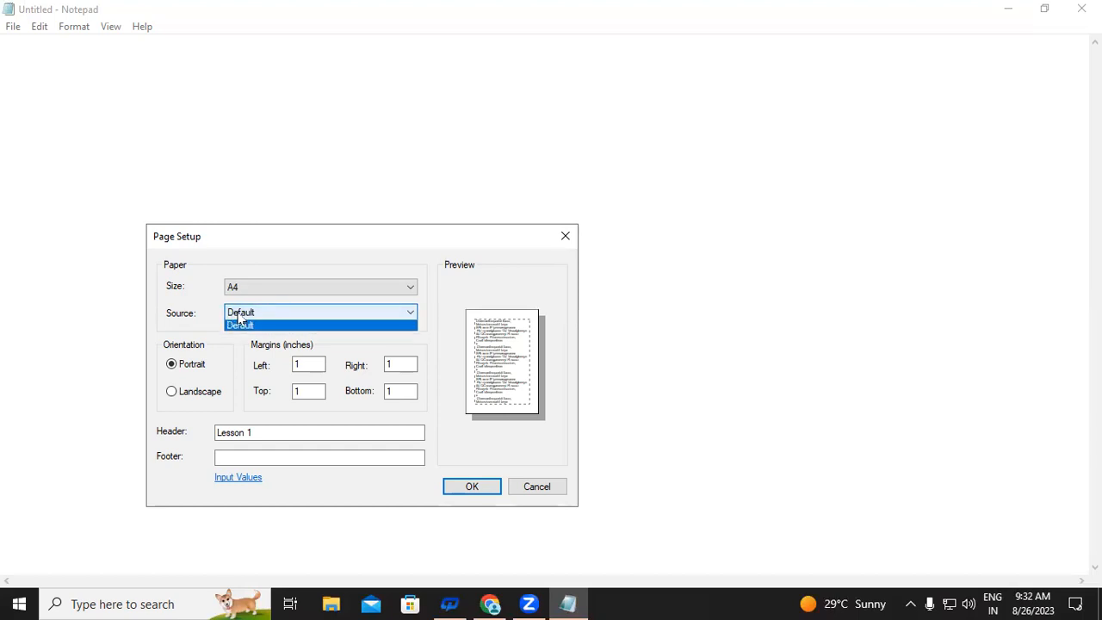
pyautogui.click(240, 317)
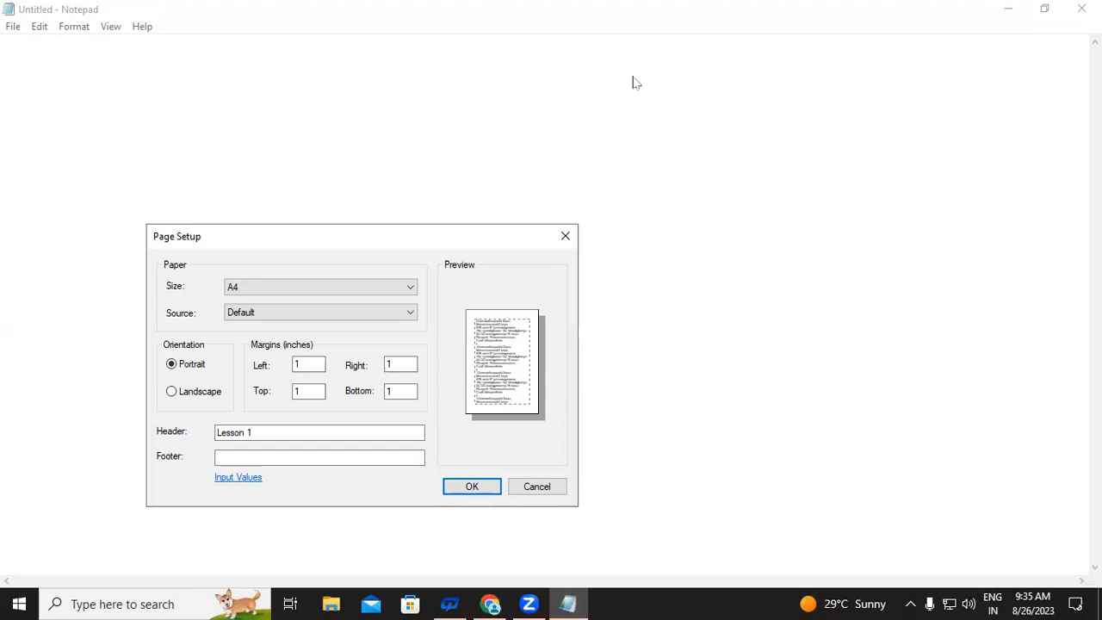
# - Compare the Landscape and Portrait orientations in the preview and leave the page set to Landscape
pyautogui.click(172, 393)
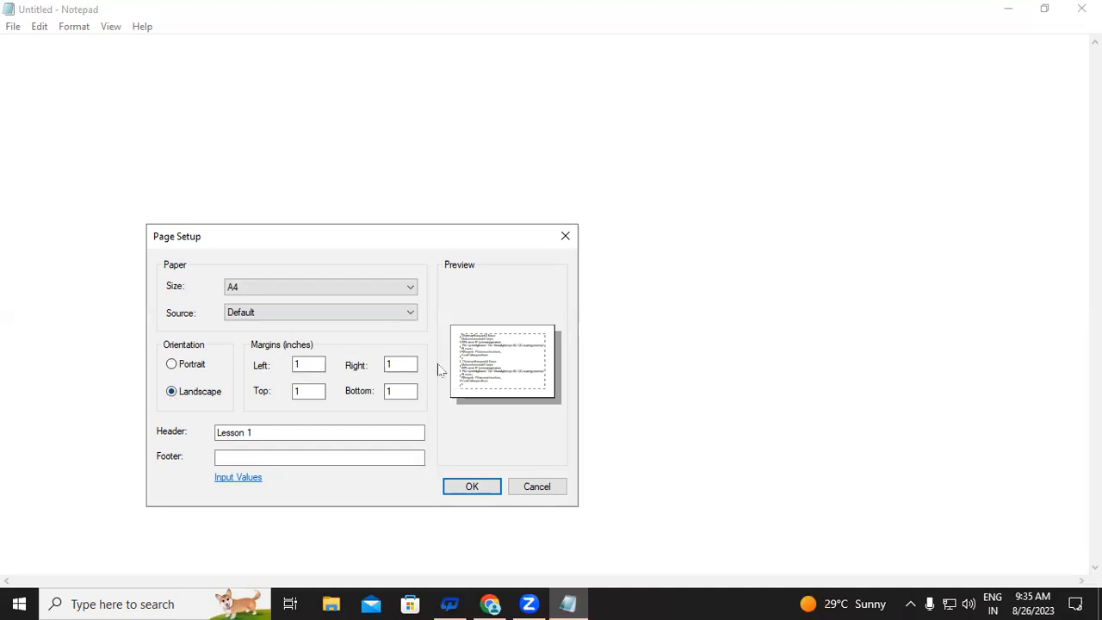
pyautogui.click(173, 364)
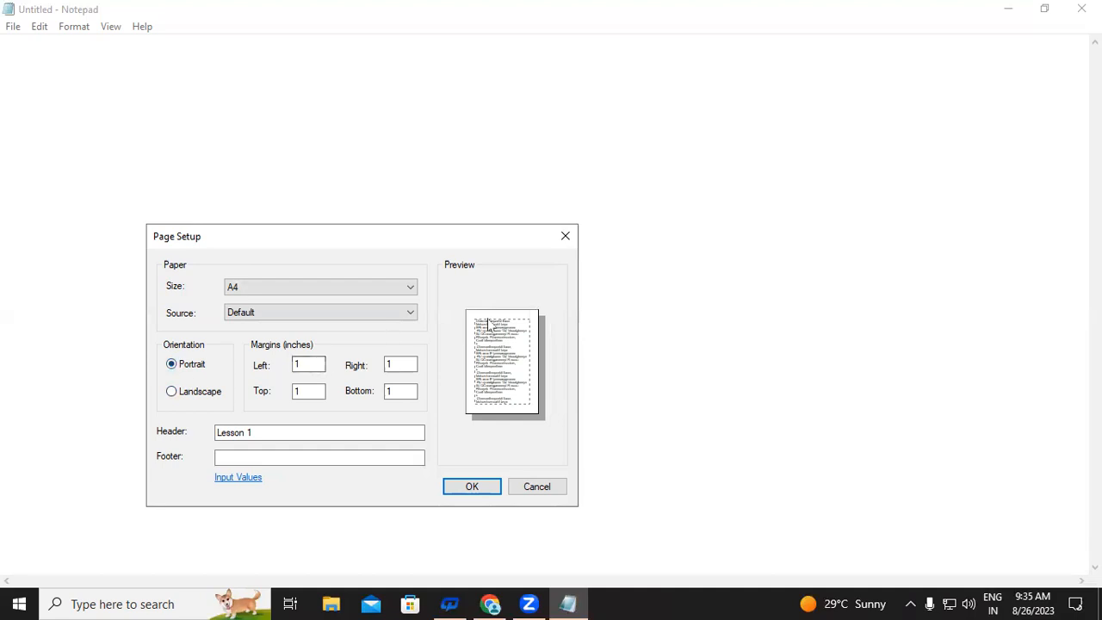
pyautogui.click(173, 392)
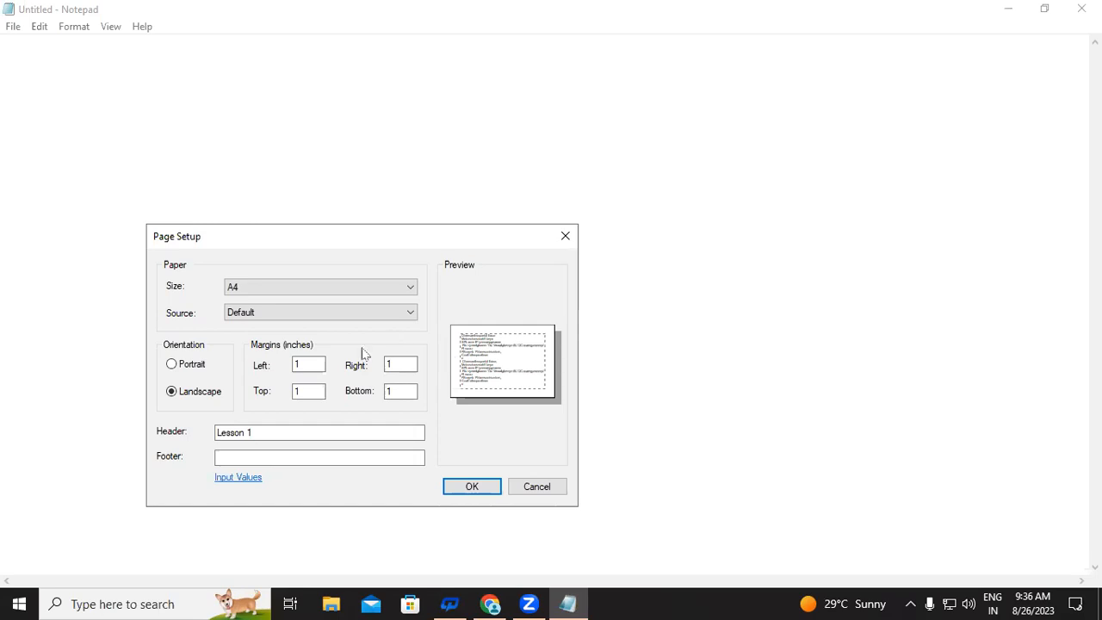
# - Set the left and right margins to 2 inches and the top margin to 3 inches
pyautogui.click(298, 364)
pyautogui.click(393, 365)
pyautogui.click(311, 392)
pyautogui.click(394, 392)
pyautogui.moveTo(312, 365); pyautogui.dragTo(290, 365)
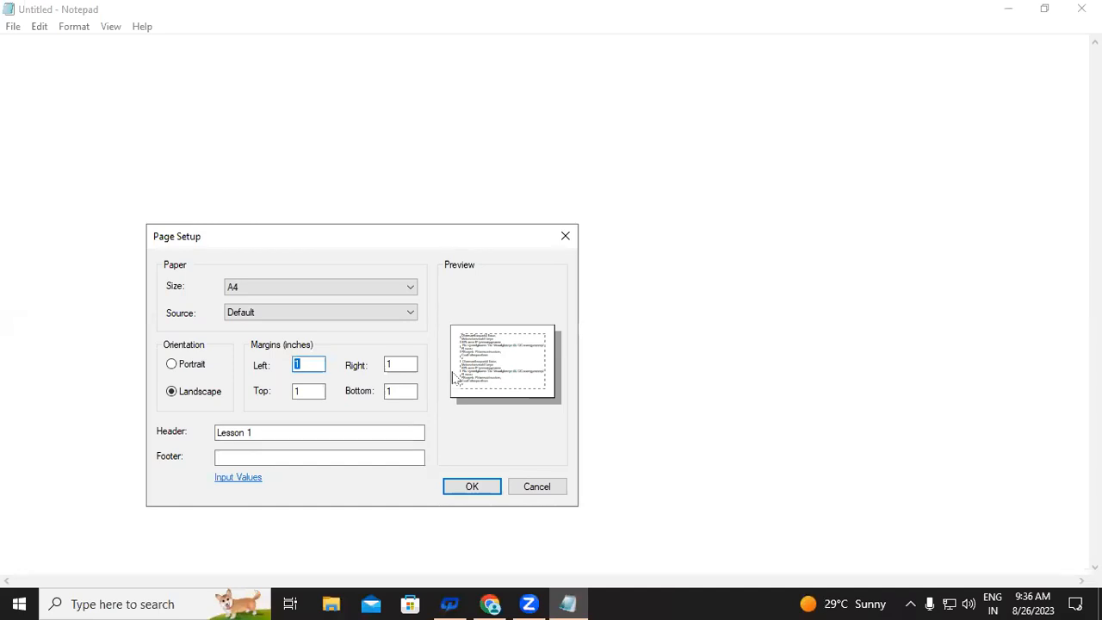
pyautogui.write('2')
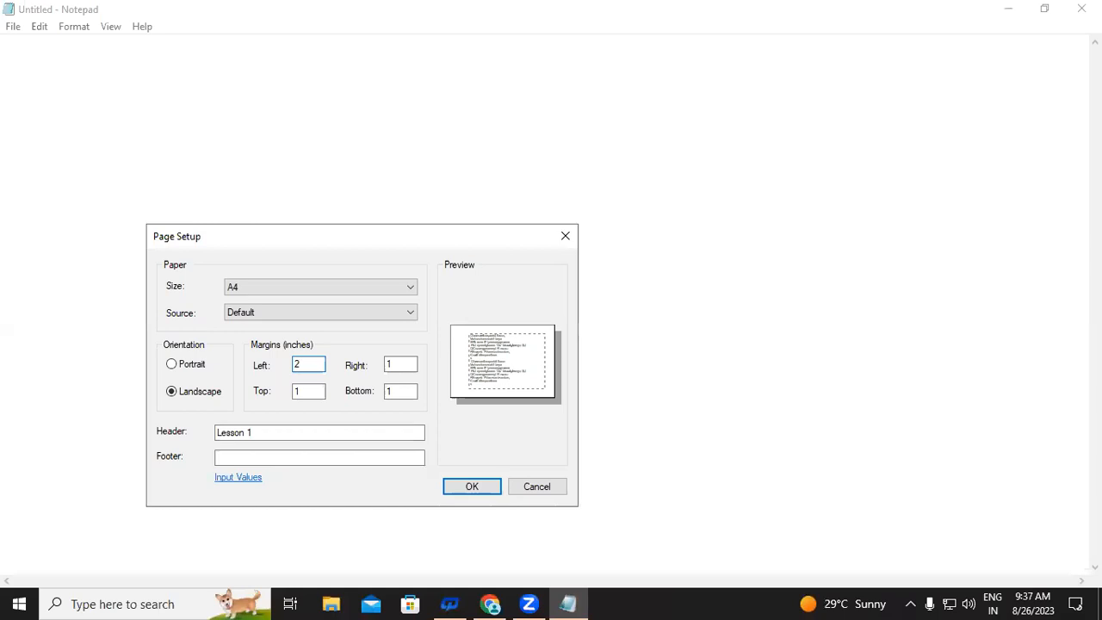
pyautogui.moveTo(404, 364); pyautogui.dragTo(363, 363)
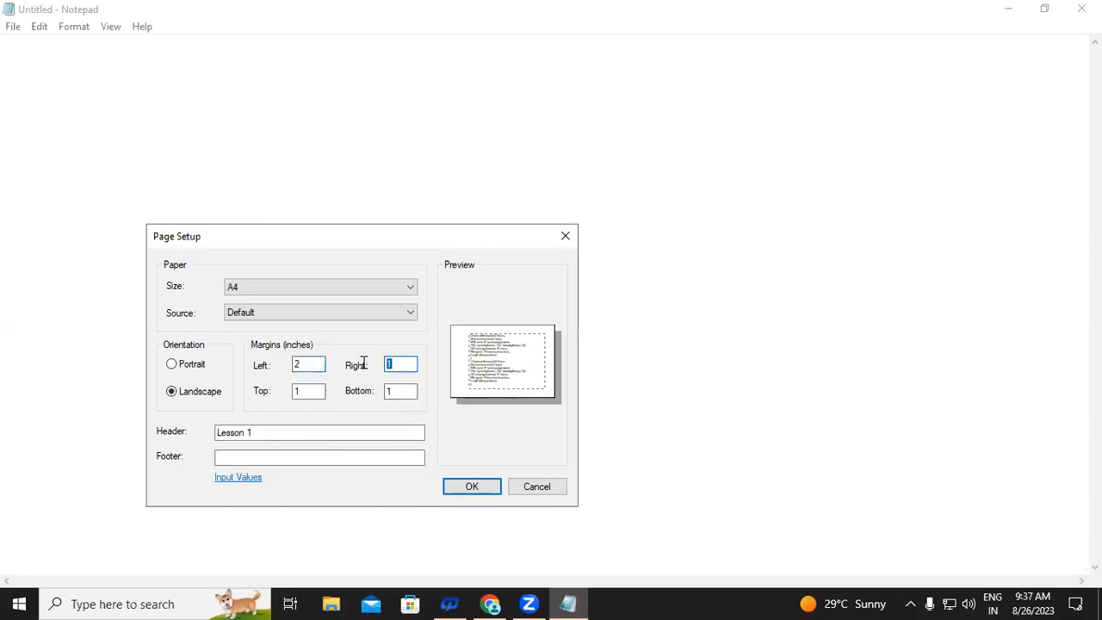
pyautogui.write('2')
pyautogui.moveTo(322, 391); pyautogui.dragTo(264, 403)
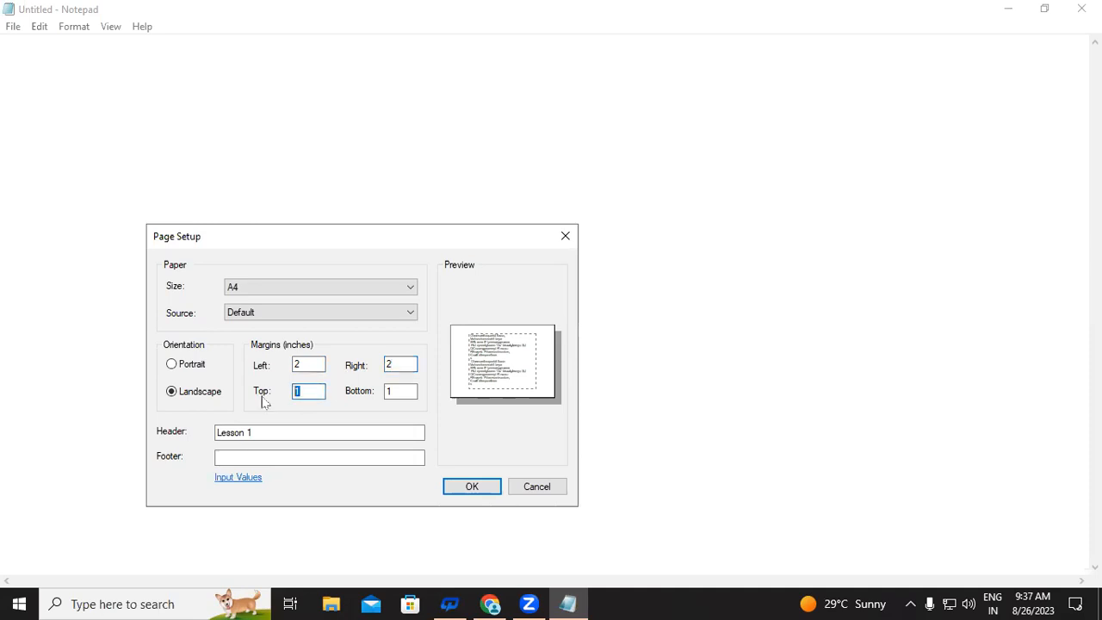
pyautogui.write('3')
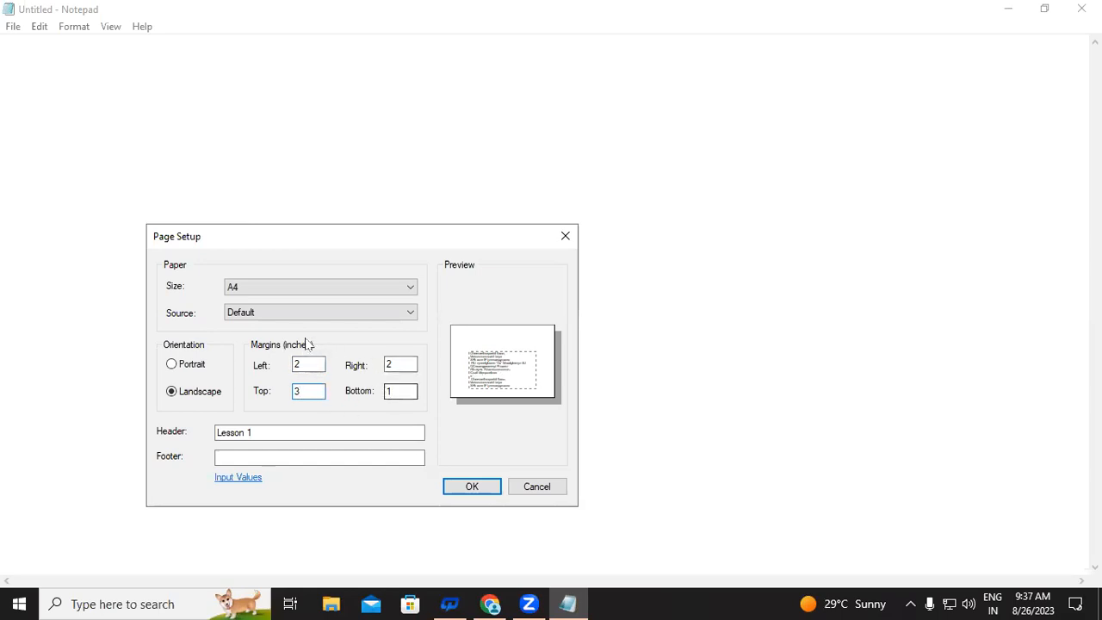
# - Set the left, top and right page margins to 1 inch
pyautogui.doubleClick(308, 365)
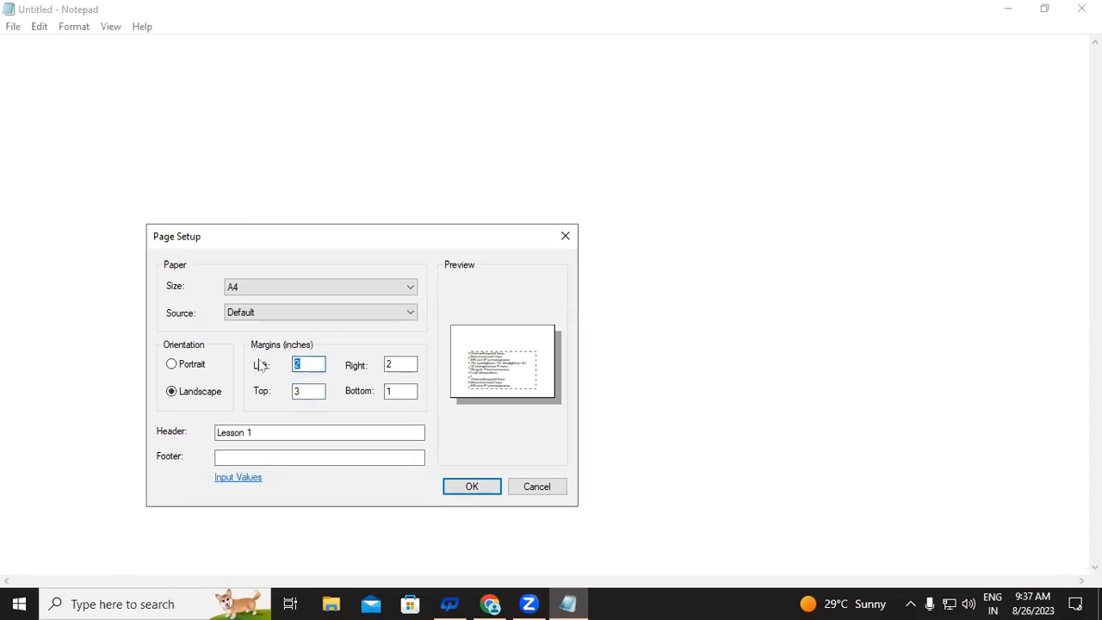
pyautogui.write('1')
pyautogui.doubleClick(308, 391)
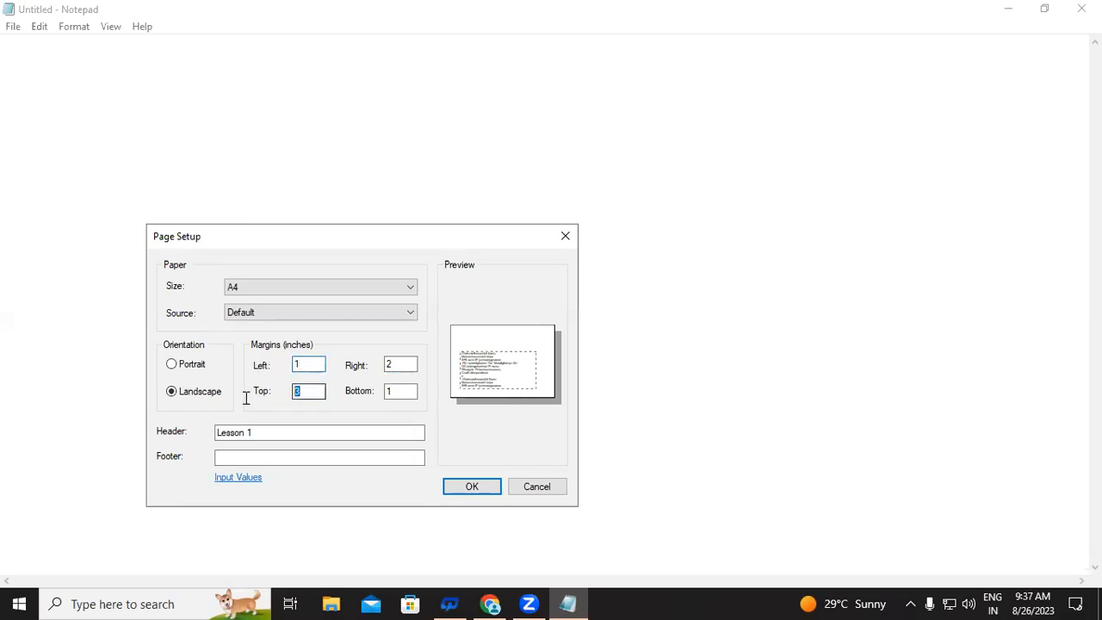
pyautogui.write('1')
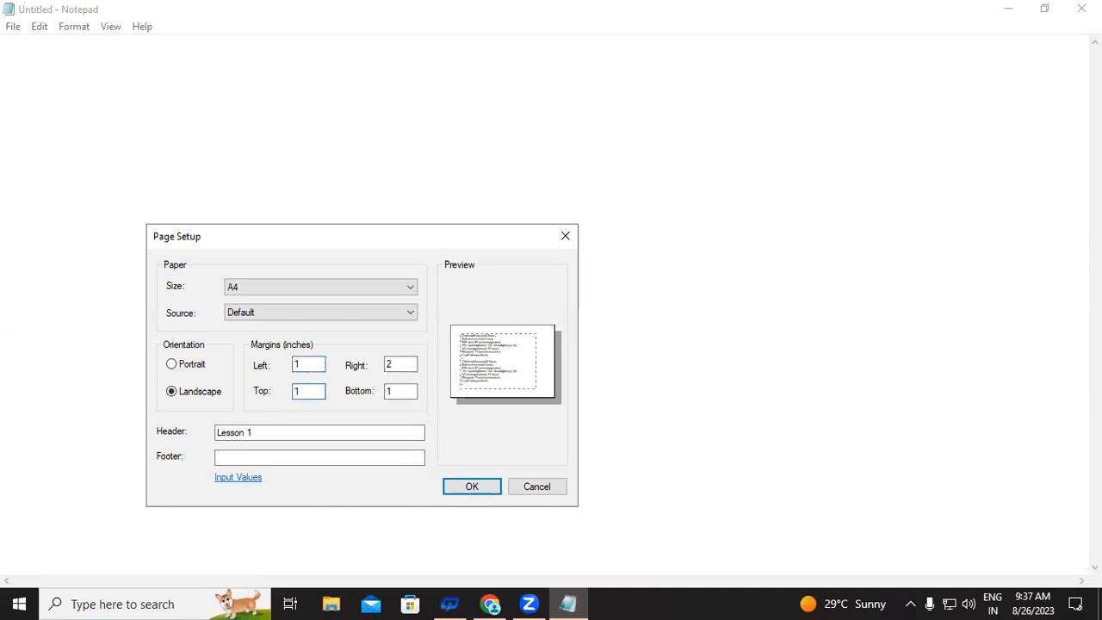
pyautogui.doubleClick(413, 364)
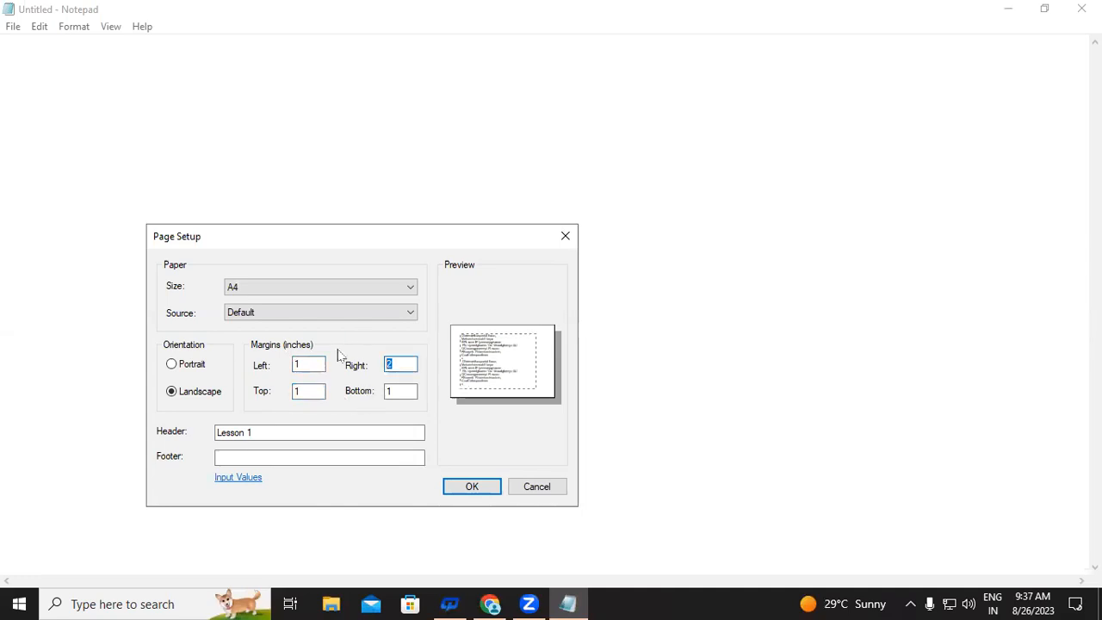
pyautogui.write('1')
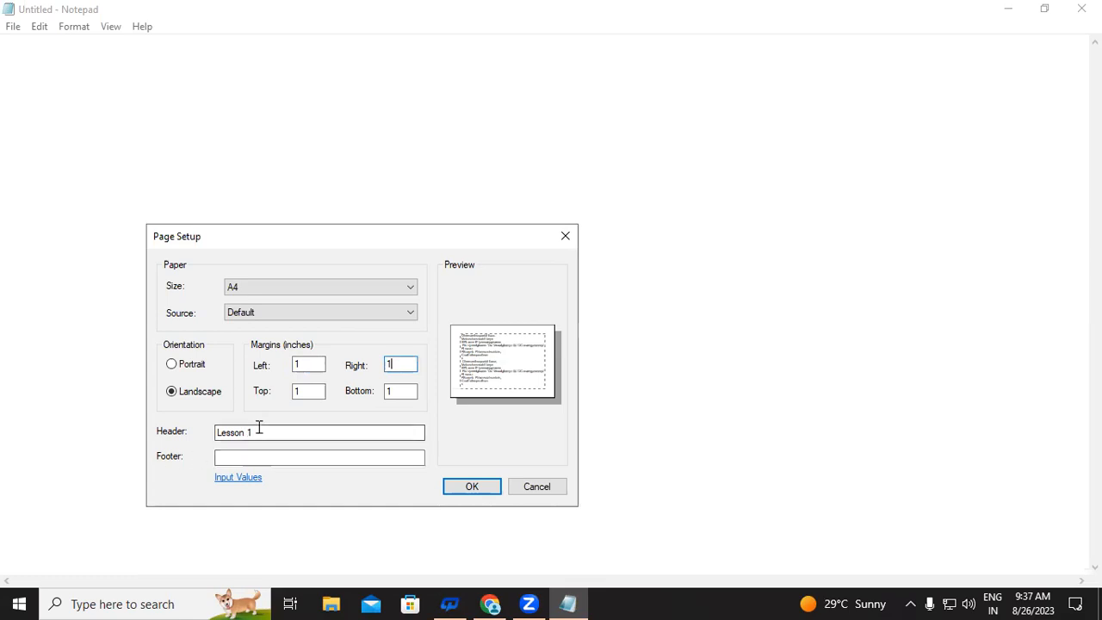
# - Replace the page header text with "Gayatri Institute of Technology"
pyautogui.click(216, 436)
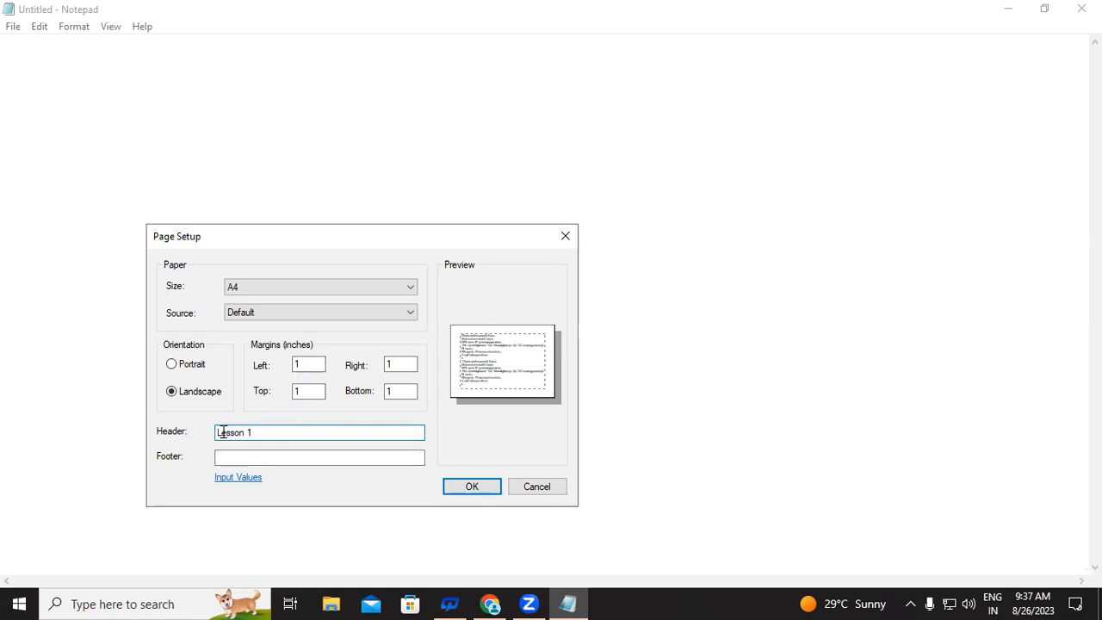
pyautogui.moveTo(287, 427); pyautogui.dragTo(211, 426)
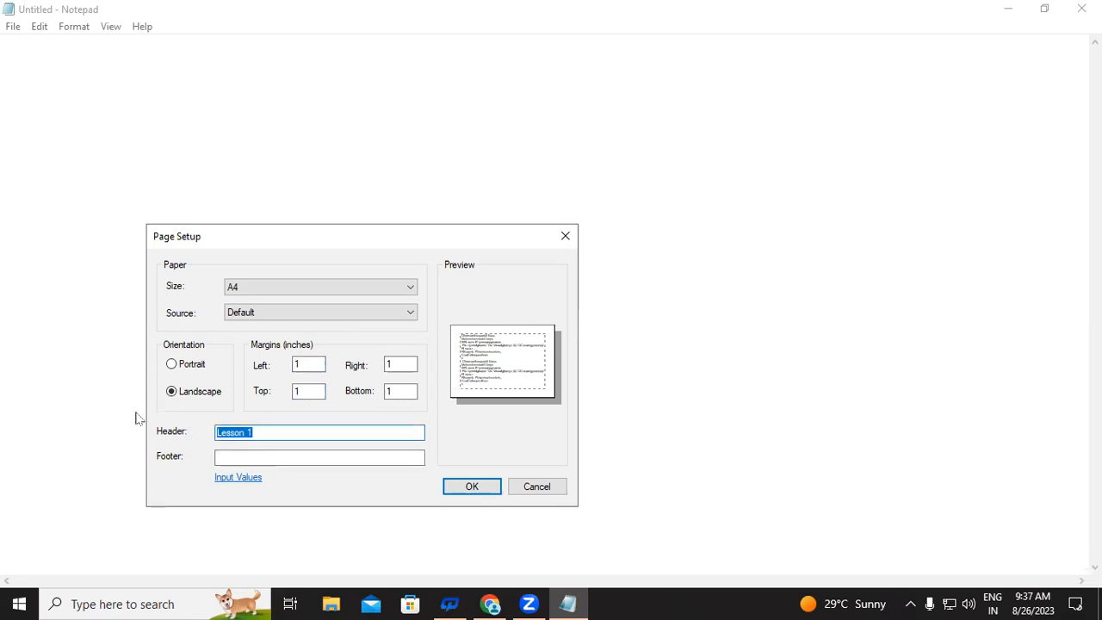
pyautogui.write('Gay')
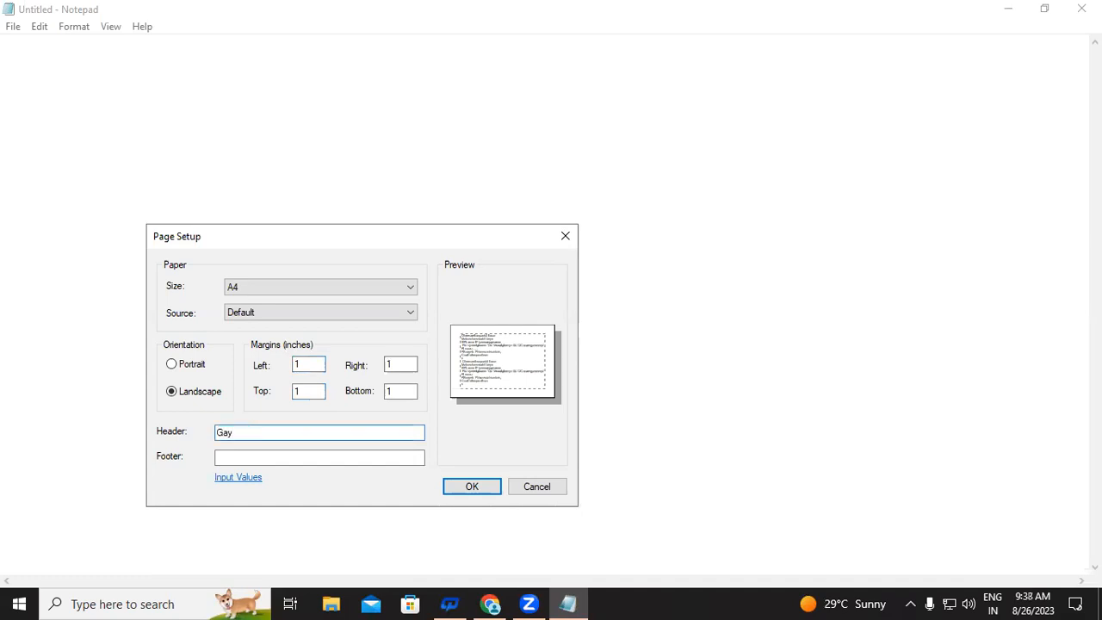
pyautogui.write('atri Institeu')
pyautogui.press('BackSpace')
pyautogui.press('BackSpace')
pyautogui.press('BackSpace')
pyautogui.write('ute of Technology')
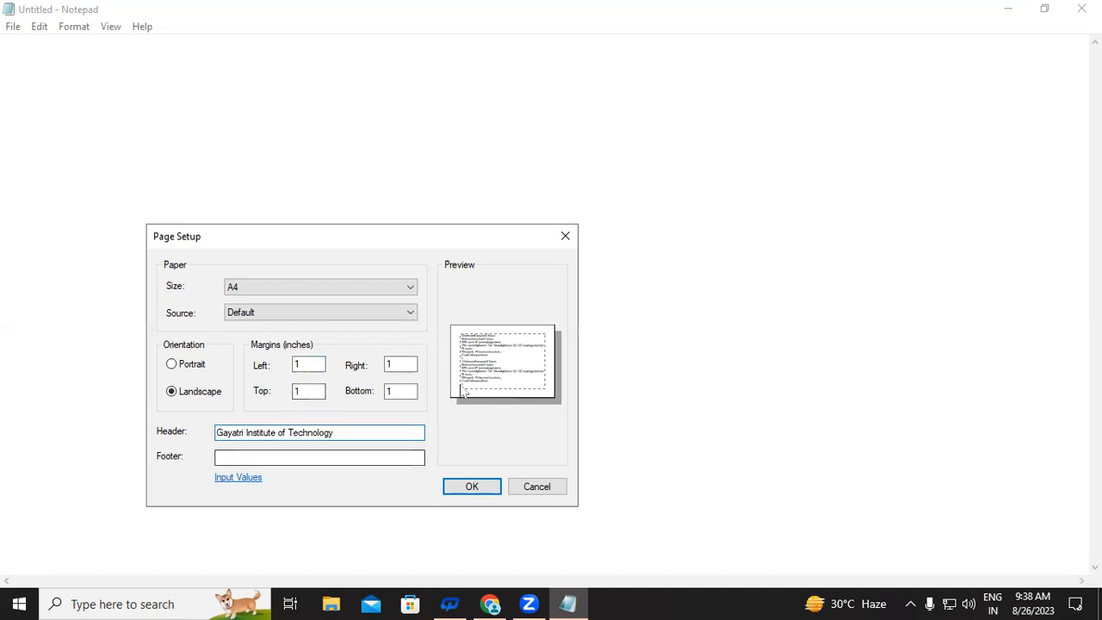
# - Set the page footer to "Notepad" and apply the page setup
pyautogui.click(238, 457)
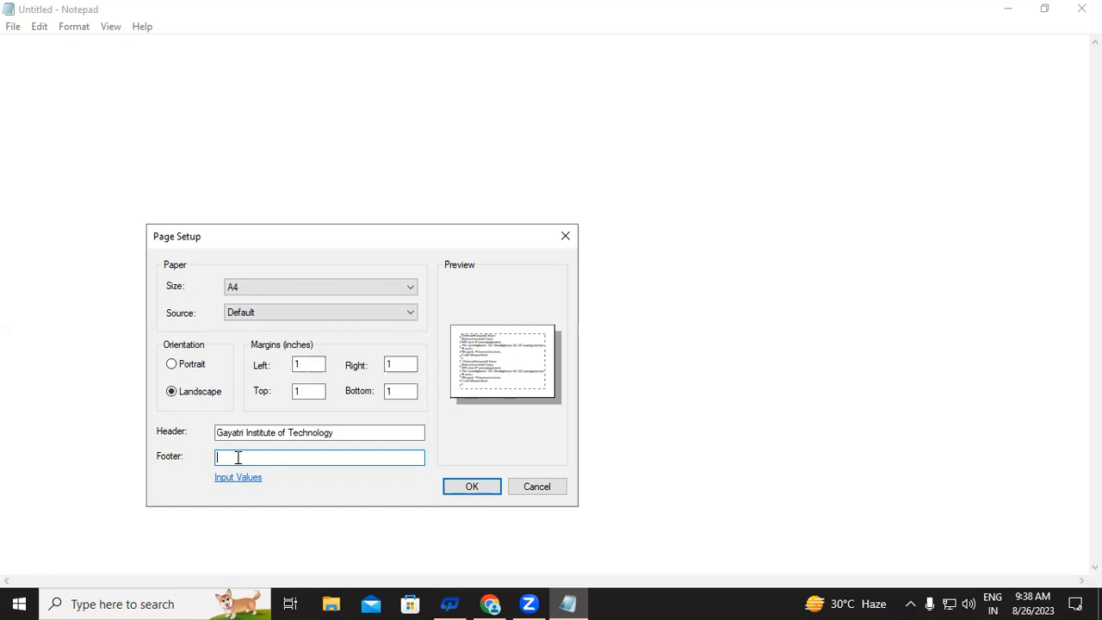
pyautogui.write('Notepad')
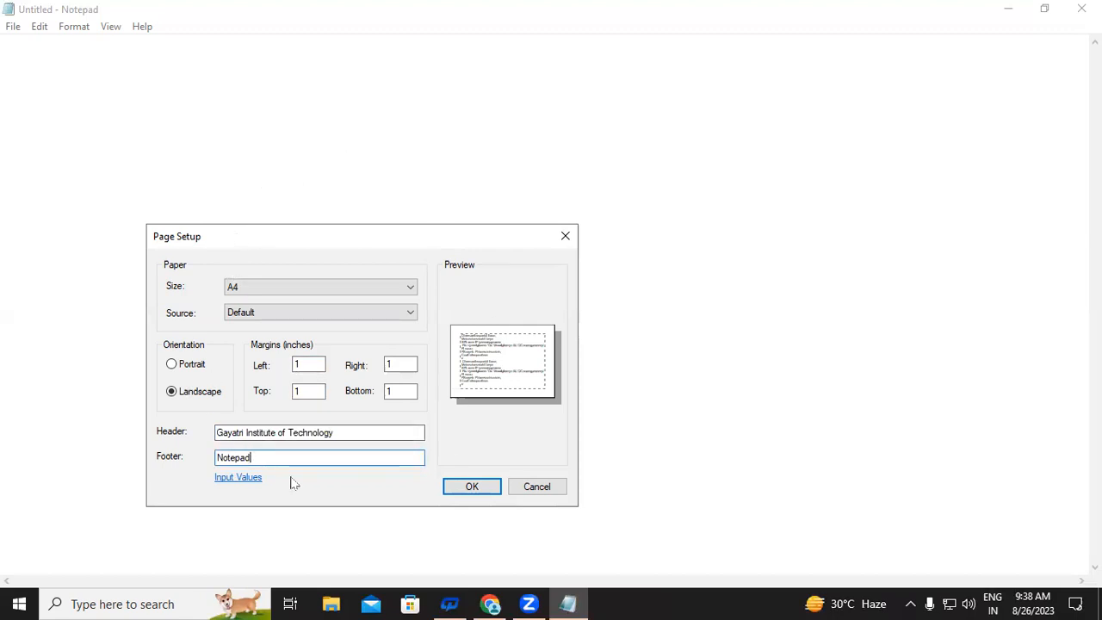
pyautogui.click(472, 487)
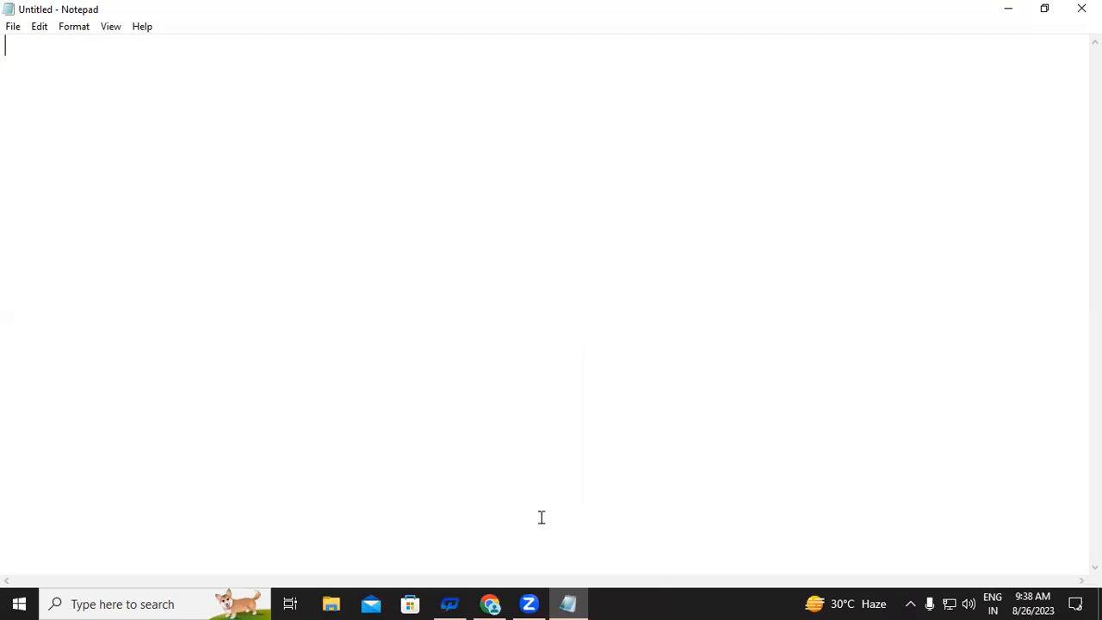
pyautogui.hotkey('ctrl', 's')
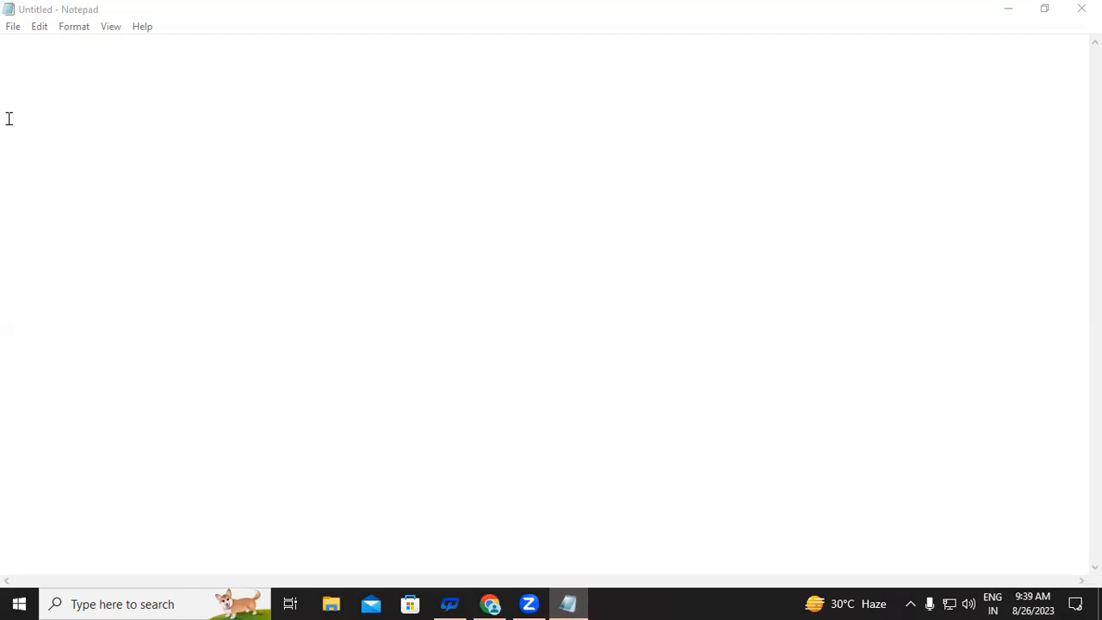
pyautogui.click(10, 27)
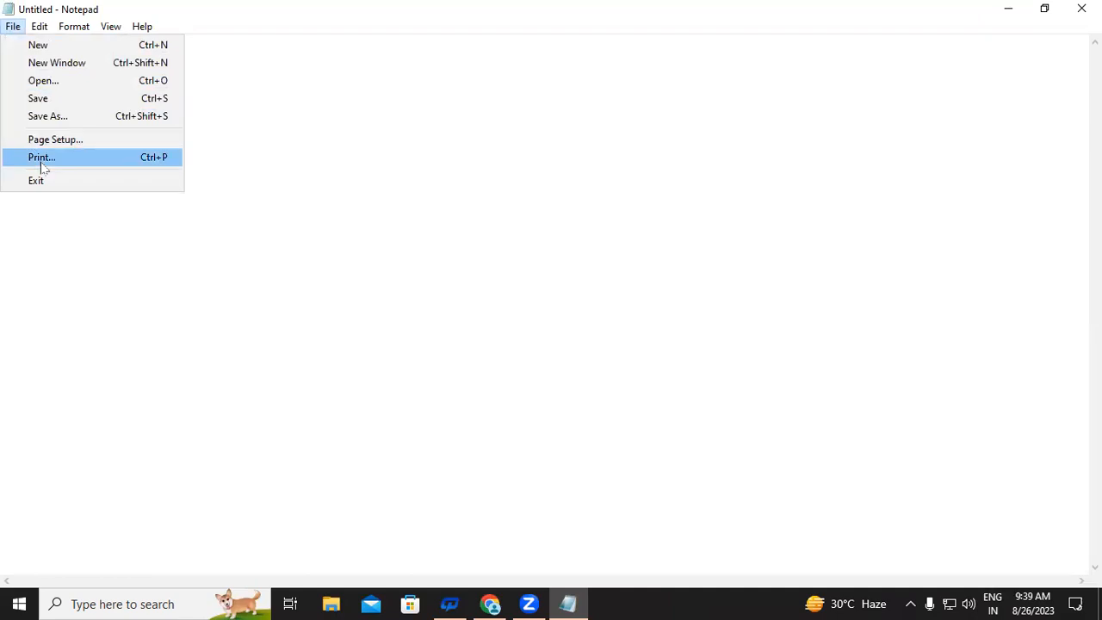
pyautogui.click(358, 193)
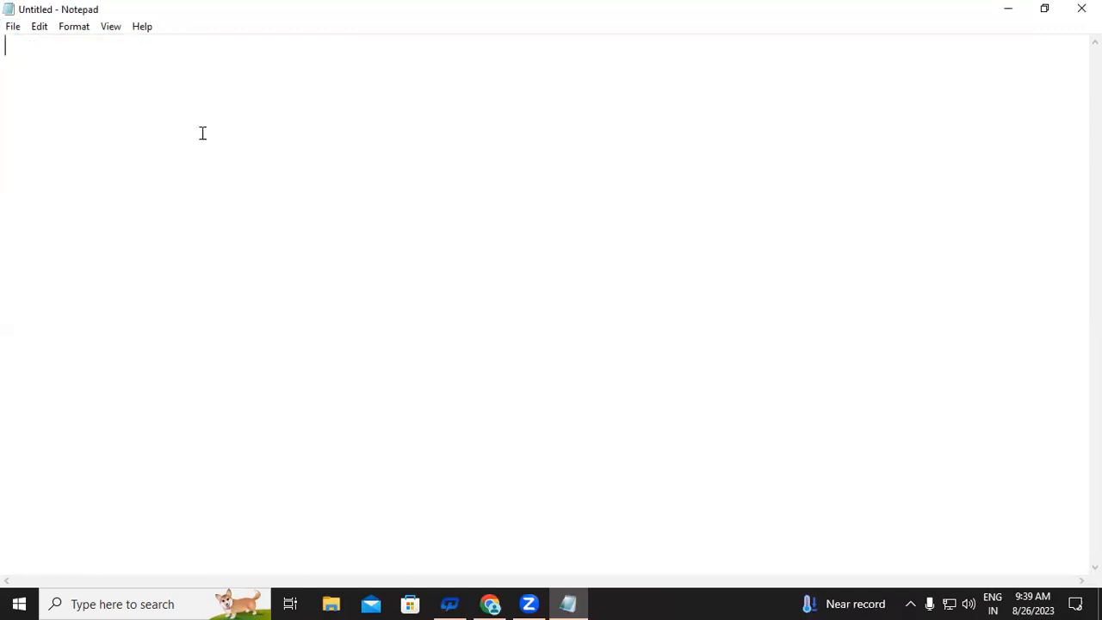
# - Close the blank document, look through the files in the Documents folder in File Explorer and close that window
pyautogui.click(1081, 8)
pyautogui.click(331, 604)
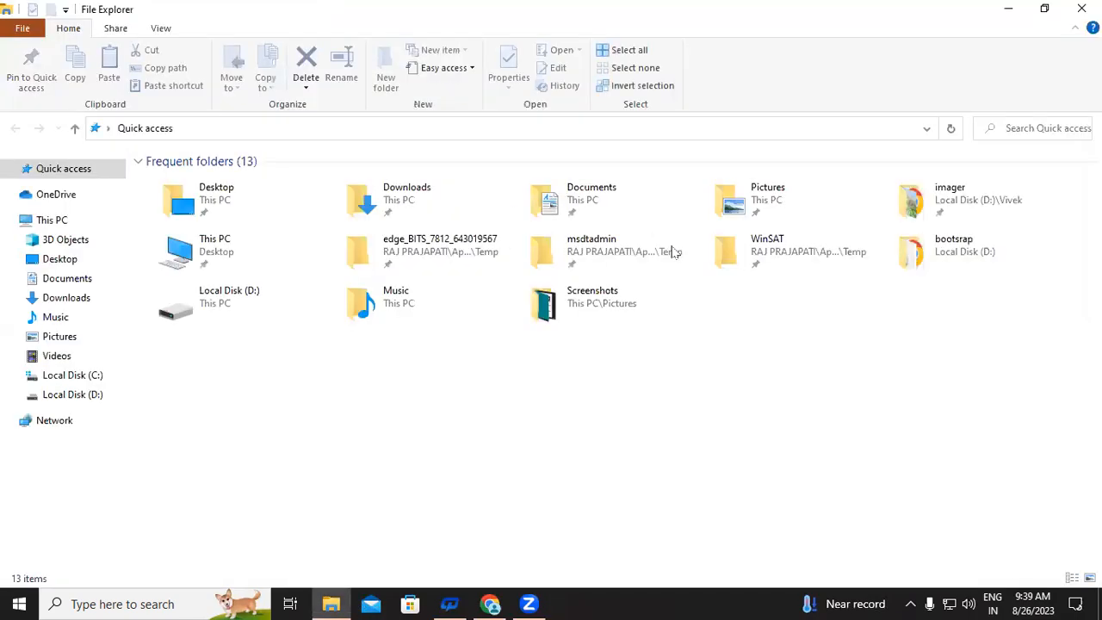
pyautogui.click(608, 203)
pyautogui.doubleClick(609, 203)
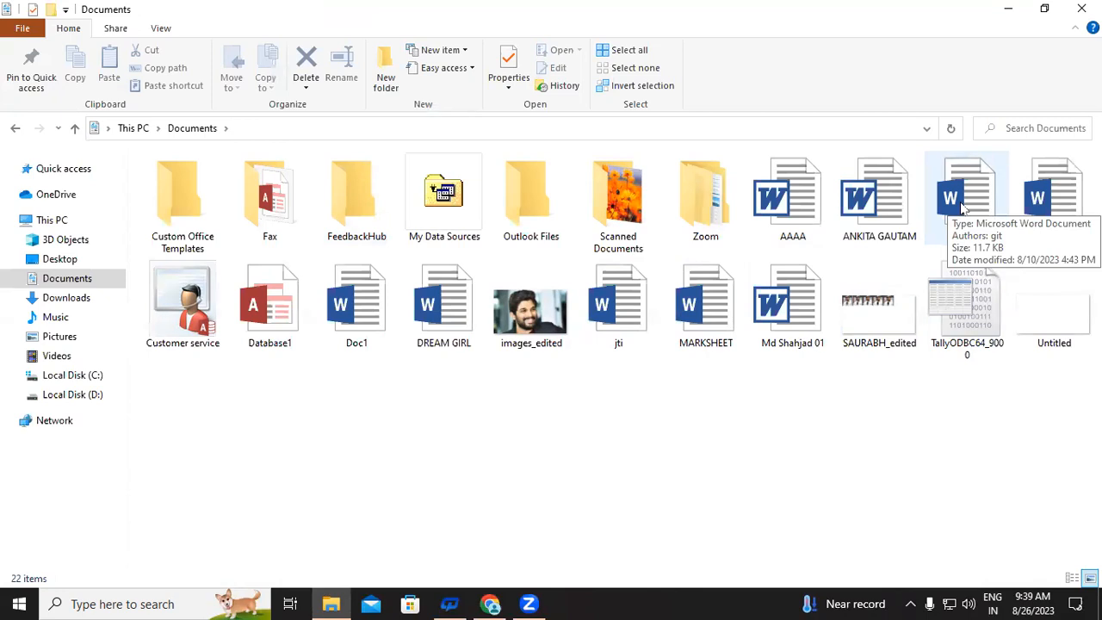
pyautogui.click(1081, 8)
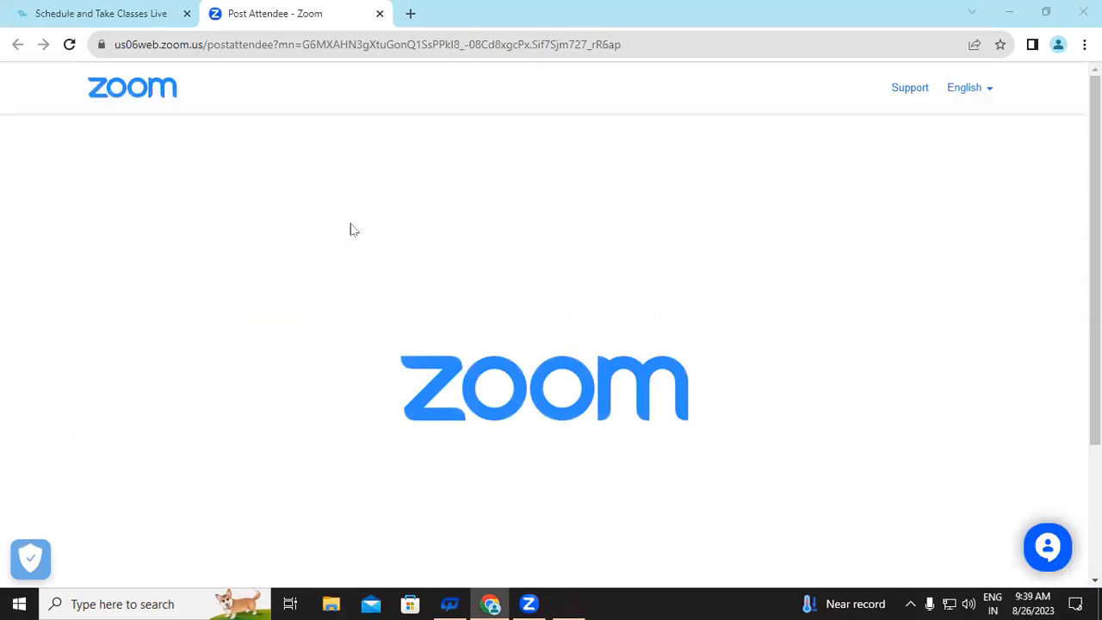
# - Start Notepad again with a blank document and maximize its window
pyautogui.press('super+r')
pyautogui.press('Return')
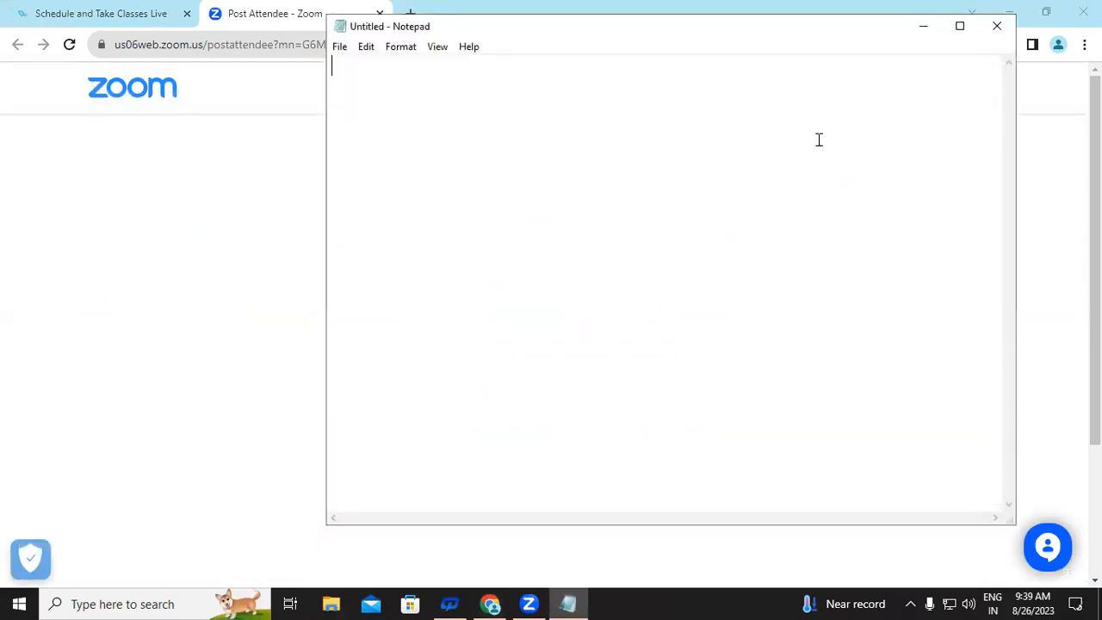
pyautogui.click(959, 27)
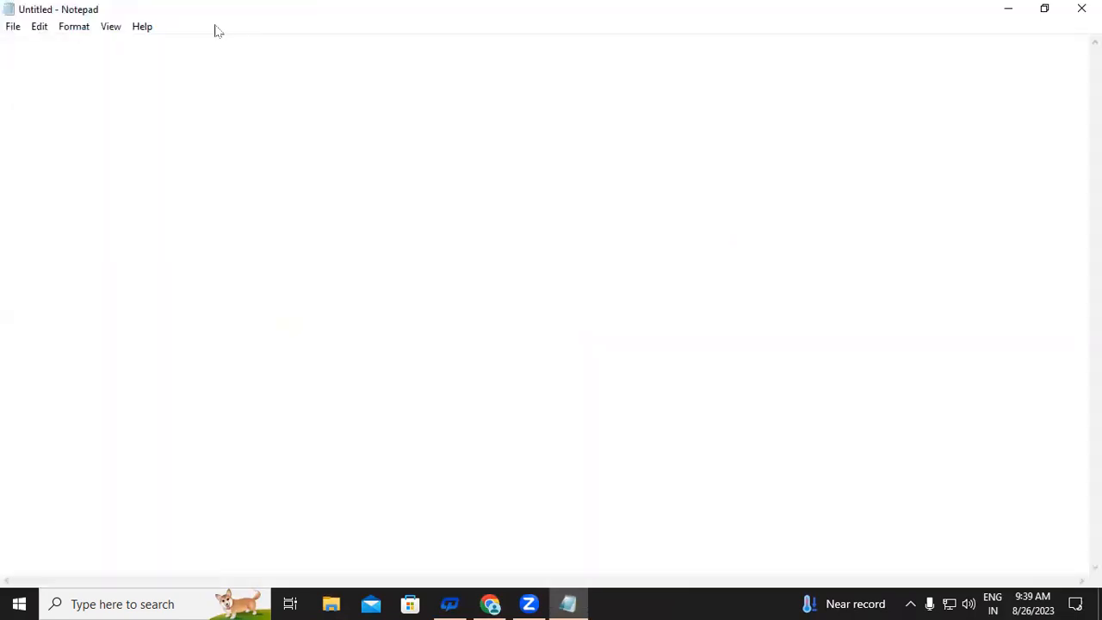
# - Switch to Chrome and search Google for "what is notepad" in a new tab
pyautogui.click(490, 603)
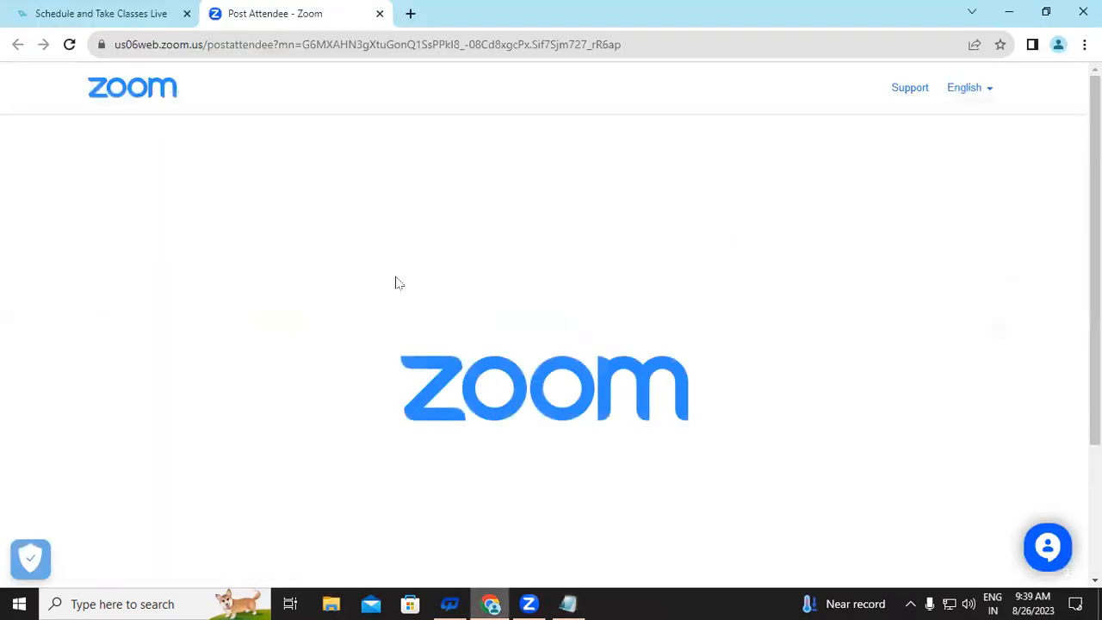
pyautogui.click(410, 14)
pyautogui.click(174, 43)
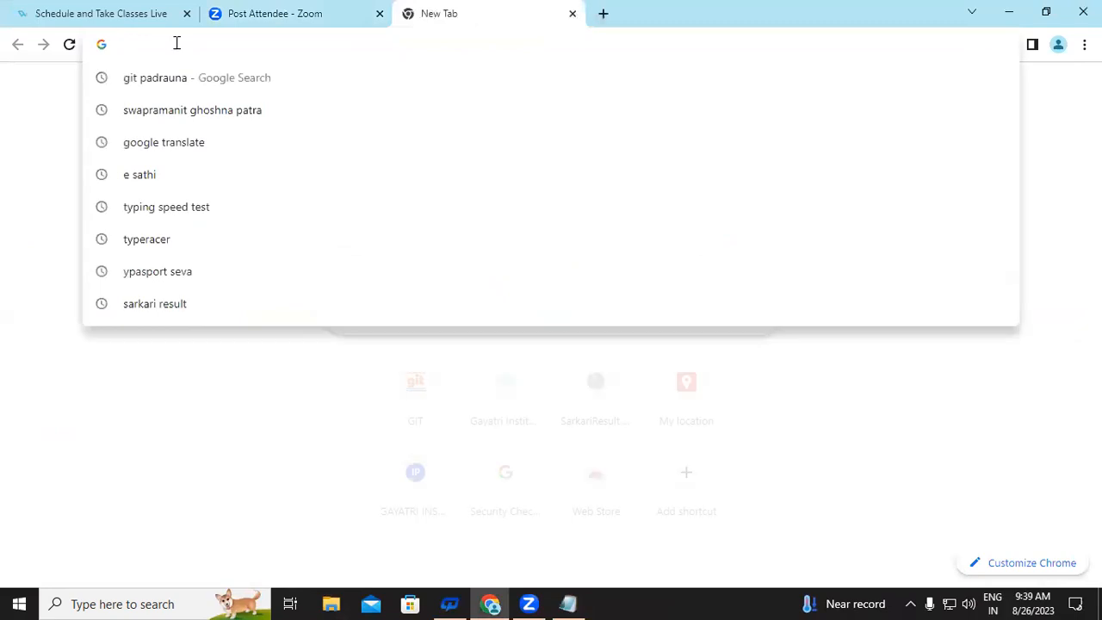
pyautogui.write('what is notepd')
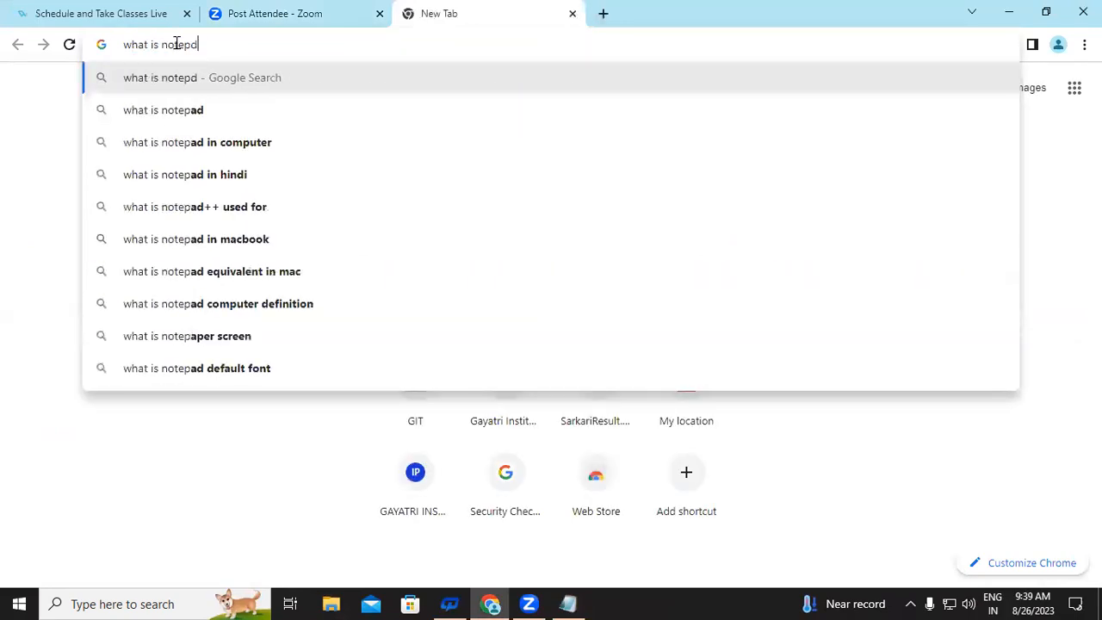
pyautogui.press('BackSpace')
pyautogui.write('ad')
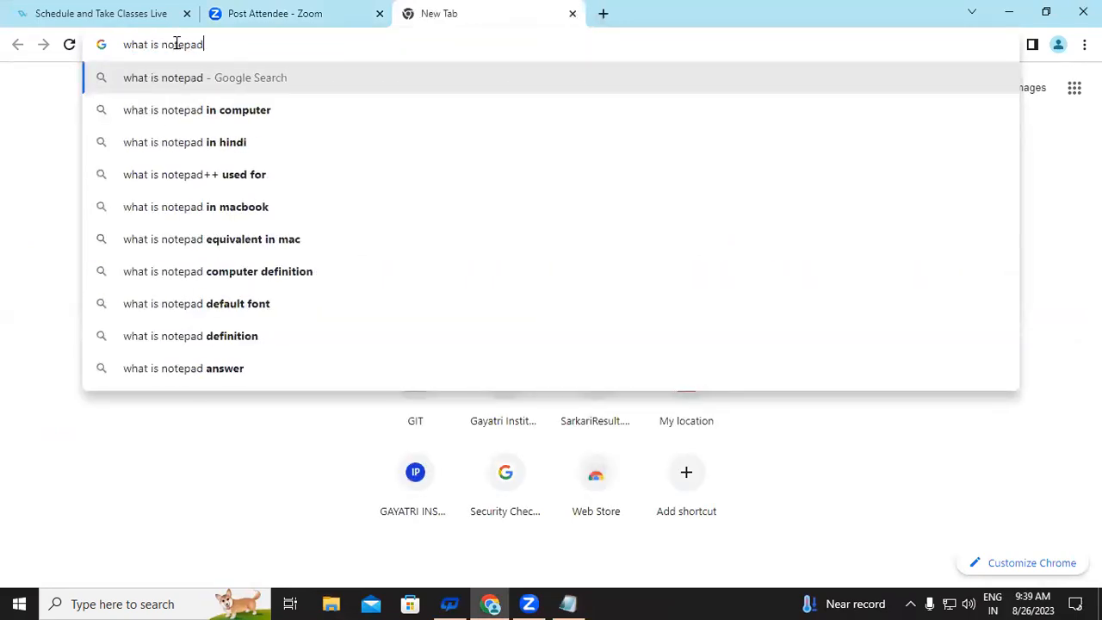
pyautogui.press('Return')
pyautogui.scroll(-5, 887, 411)
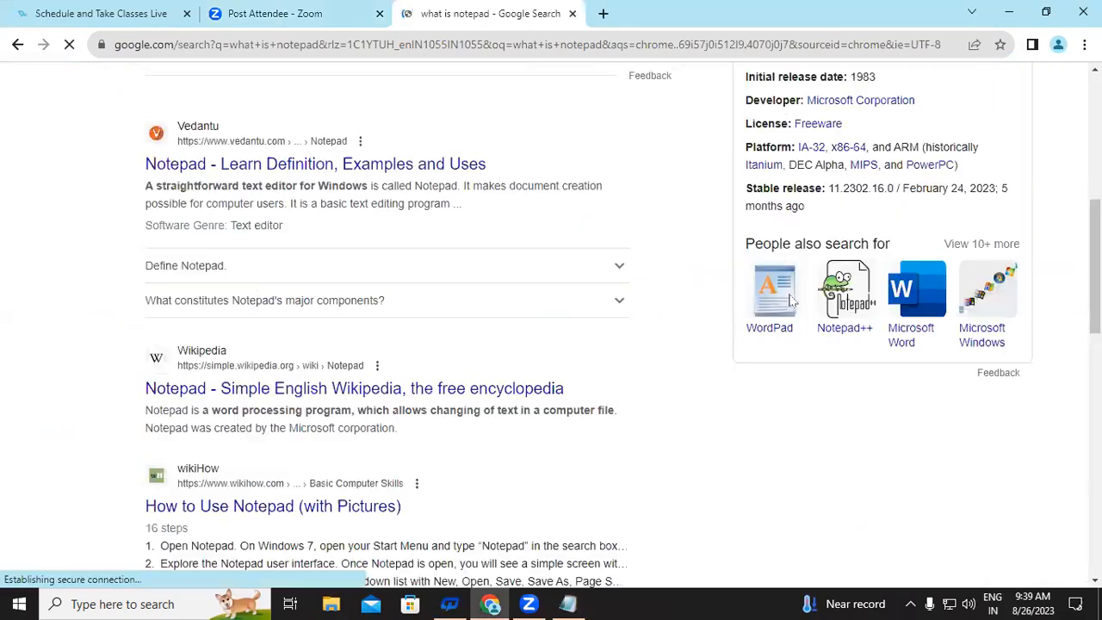
pyautogui.scroll(3, 474, 336)
pyautogui.scroll(2, 288, 322)
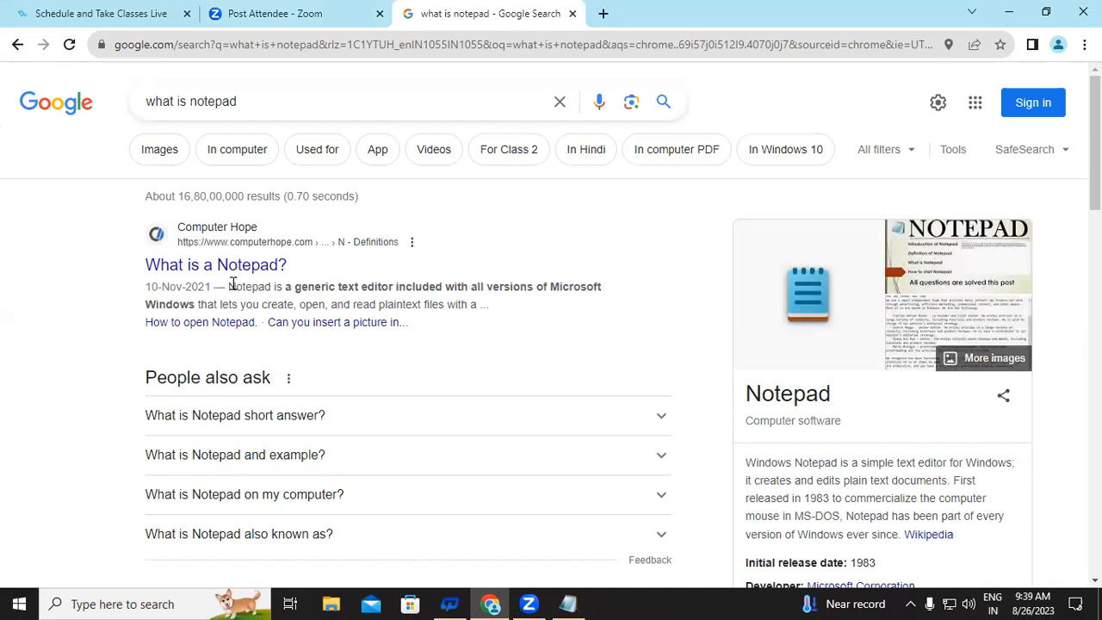
# - Copy the Notepad definition from the Computer Hope search result and paste it into the blank Notepad document
pyautogui.moveTo(260, 289); pyautogui.dragTo(488, 303)
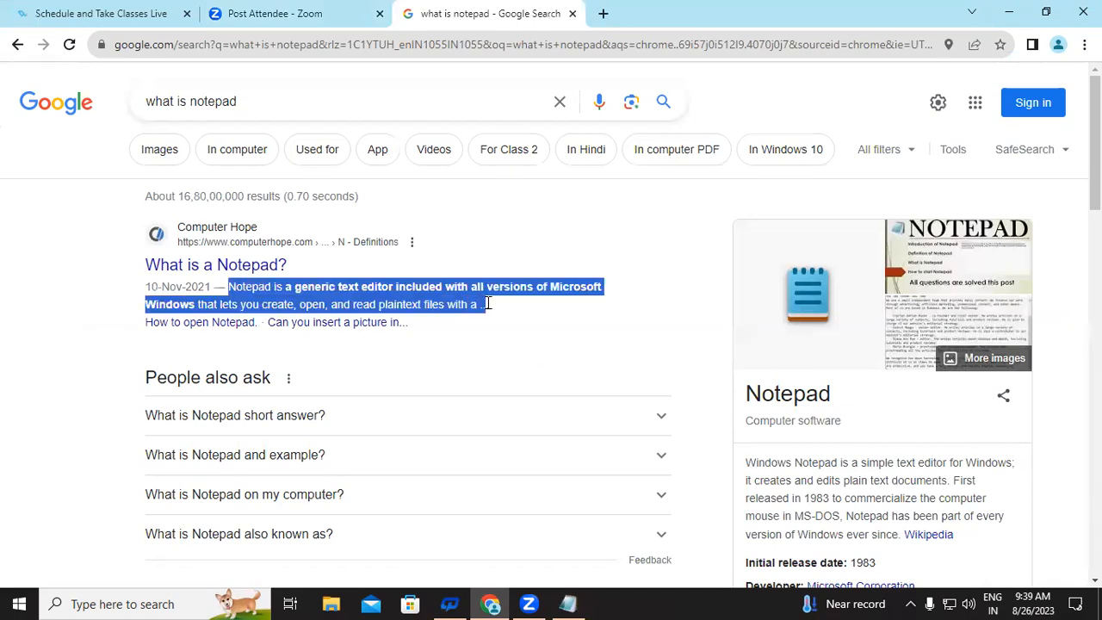
pyautogui.rightClick(453, 302)
pyautogui.click(474, 316)
pyautogui.click(569, 604)
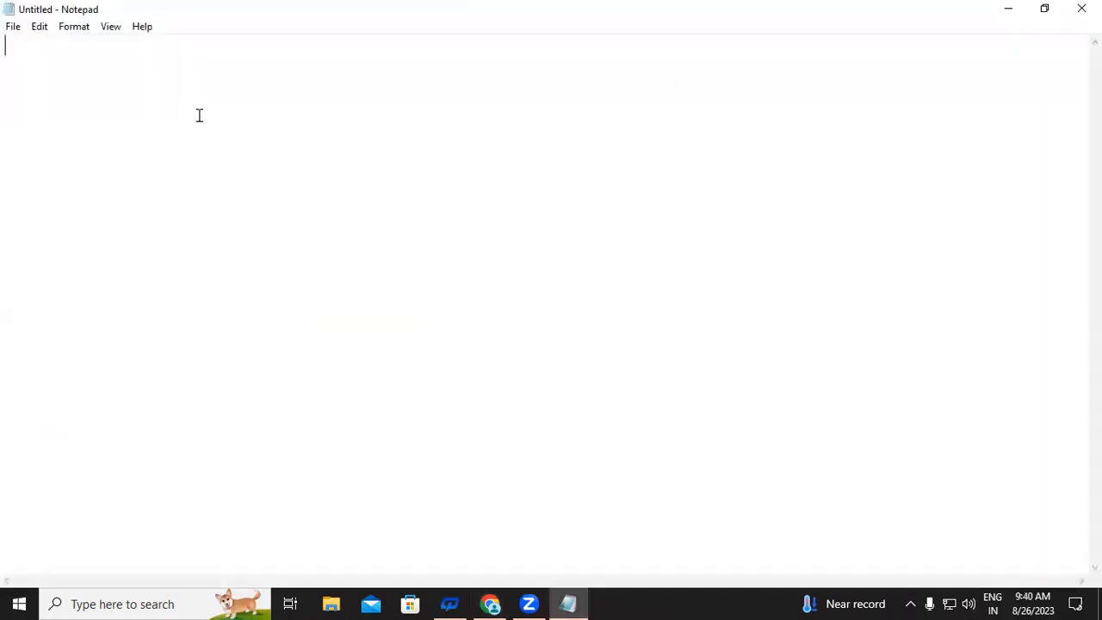
pyautogui.hotkey('ctrl', 'v')
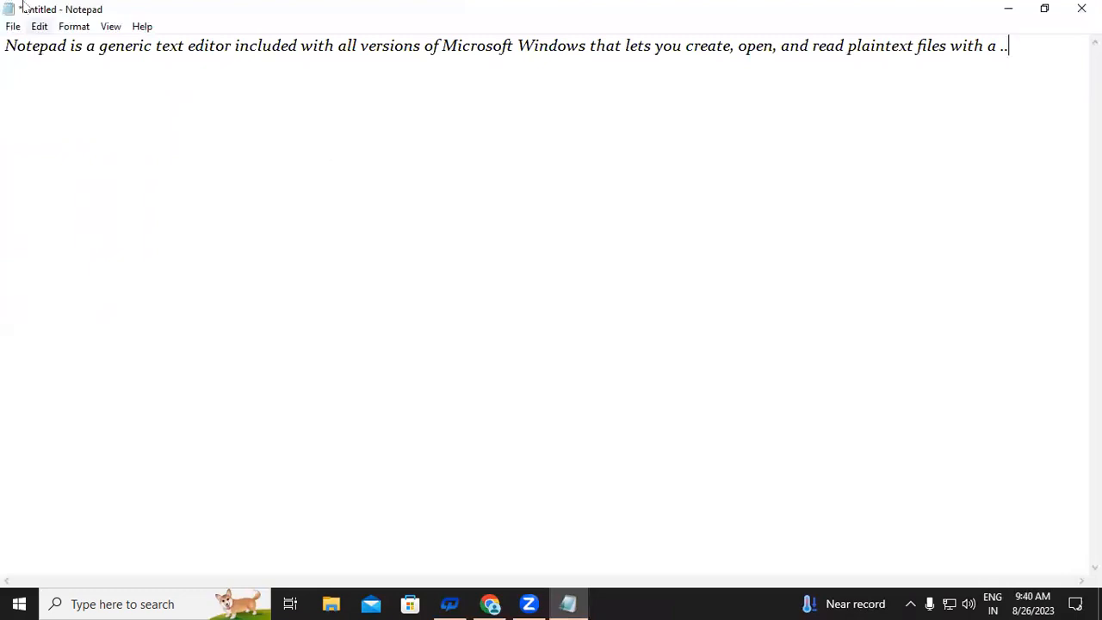
pyautogui.click(14, 28)
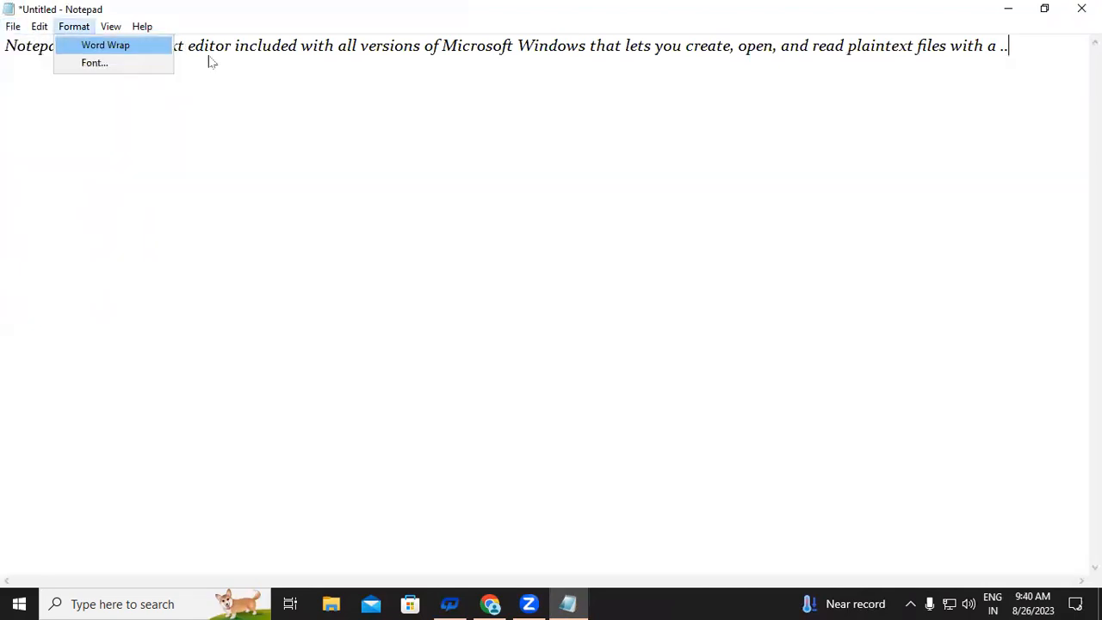
pyautogui.moveTo(40, 27)
pyautogui.click(336, 45)
pyautogui.moveTo(7, 45); pyautogui.dragTo(1009, 45)
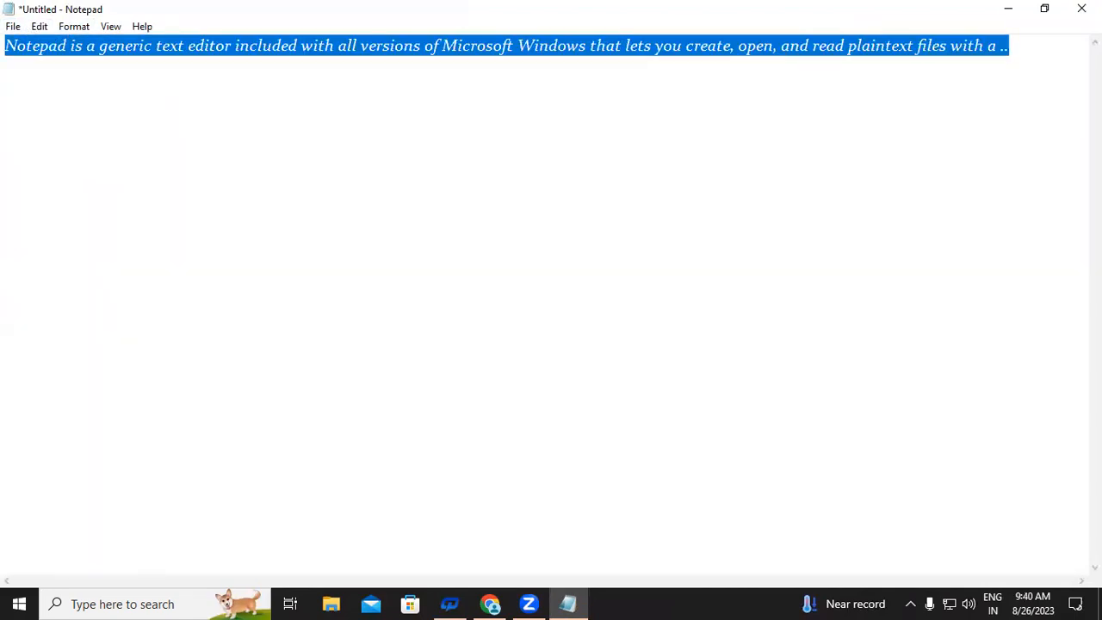
pyautogui.click(1041, 46)
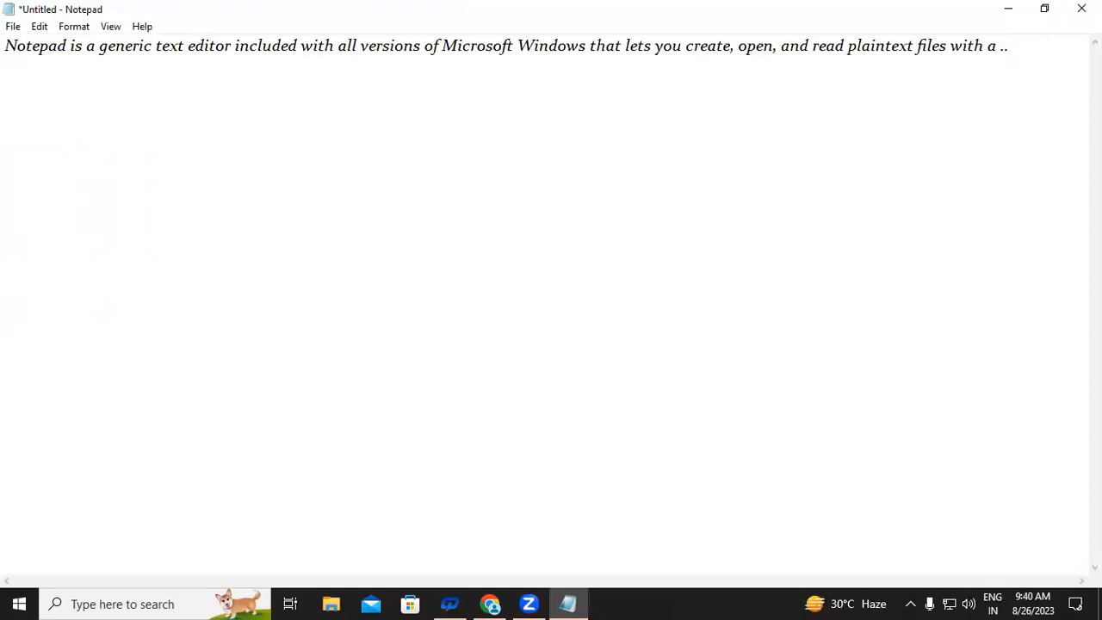
# - Start a new line below the definition and paste the copied text there three times
pyautogui.press('Return')
pyautogui.hotkey('ctrl', 'v')
pyautogui.hotkey('ctrl', 'v')
pyautogui.hotkey('ctrl', 'v')
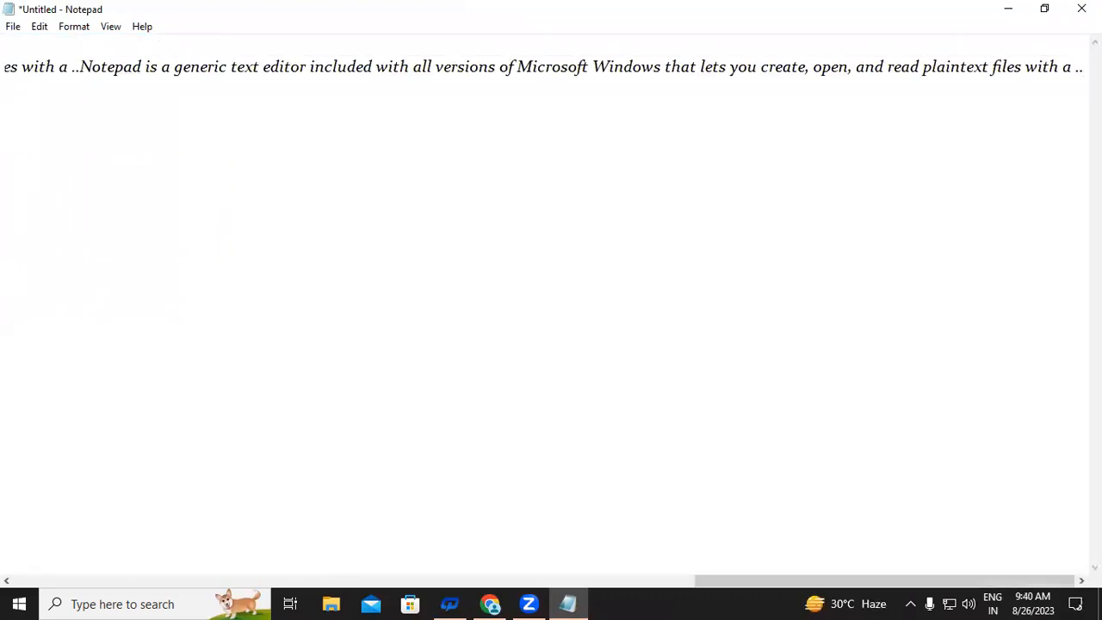
pyautogui.hotkey('ctrl', 'a')
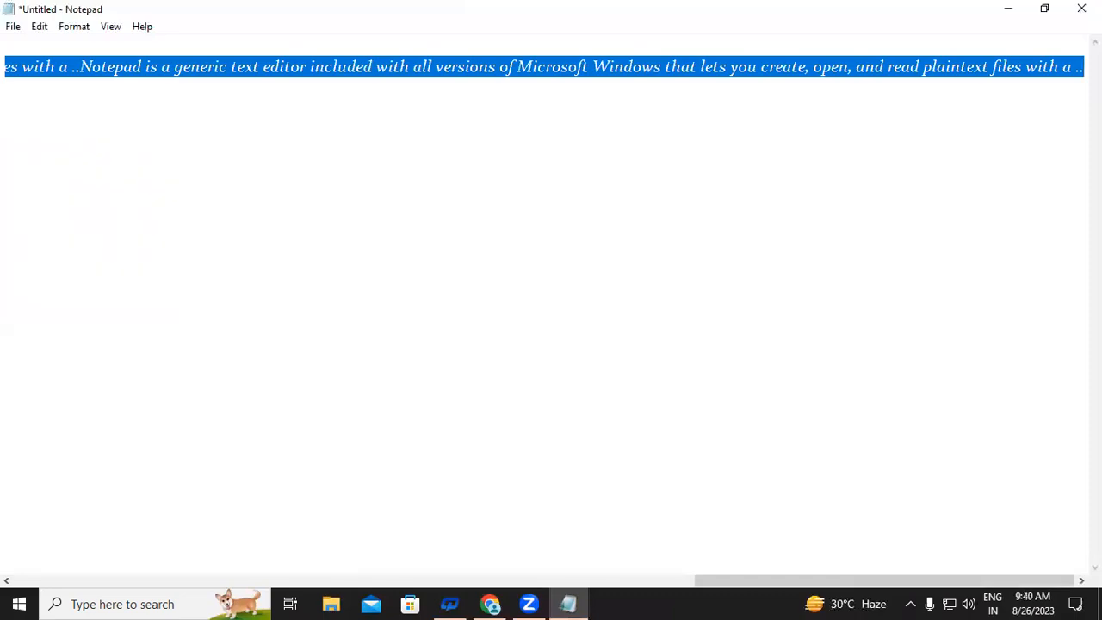
pyautogui.hotkey('ctrl', 'x')
pyautogui.hotkey('ctrl', 'z')
# - Insert a line break in the long second line just before its closing dots
pyautogui.click(1075, 69)
pyautogui.press('Return')
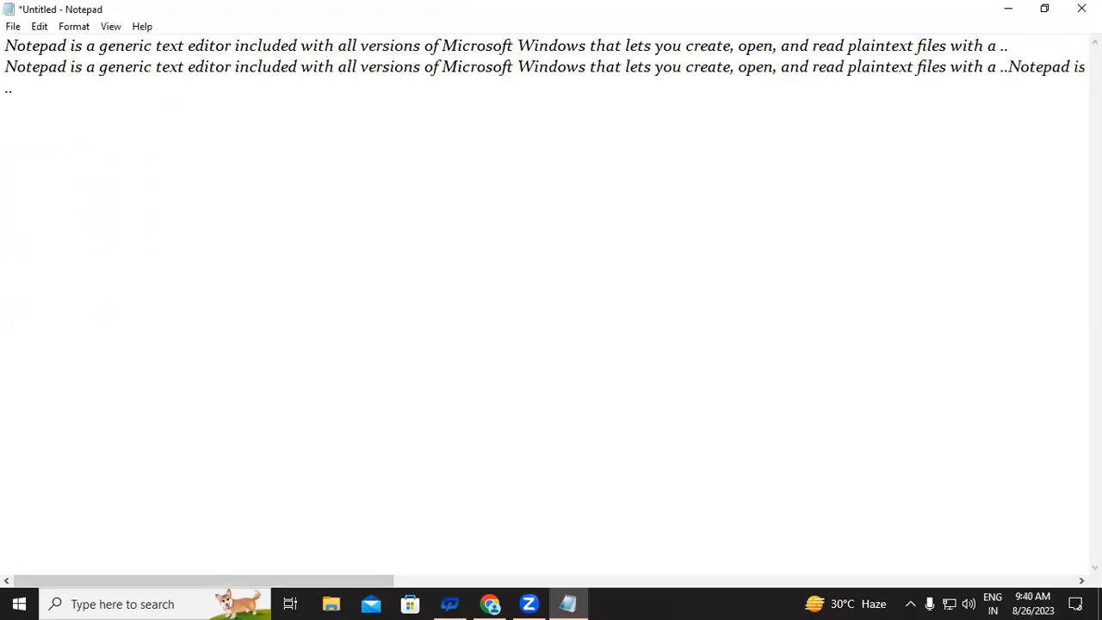
# - Paste the copied Notepad definition three times on separate lines above the closing dots, followed by blank lines
pyautogui.hotkey('ctrl', 'v')
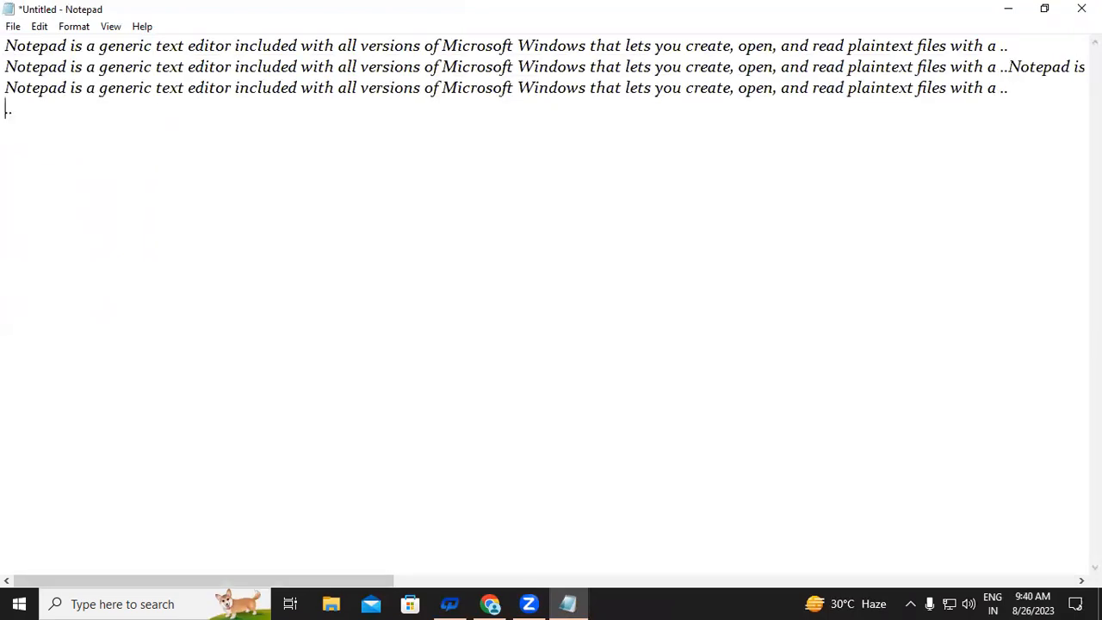
pyautogui.hotkey('ctrl', 'v')
pyautogui.press('Return')
pyautogui.hotkey('ctrl', 'v')
pyautogui.press('Return')
pyautogui.press('Return')
pyautogui.press('Return')
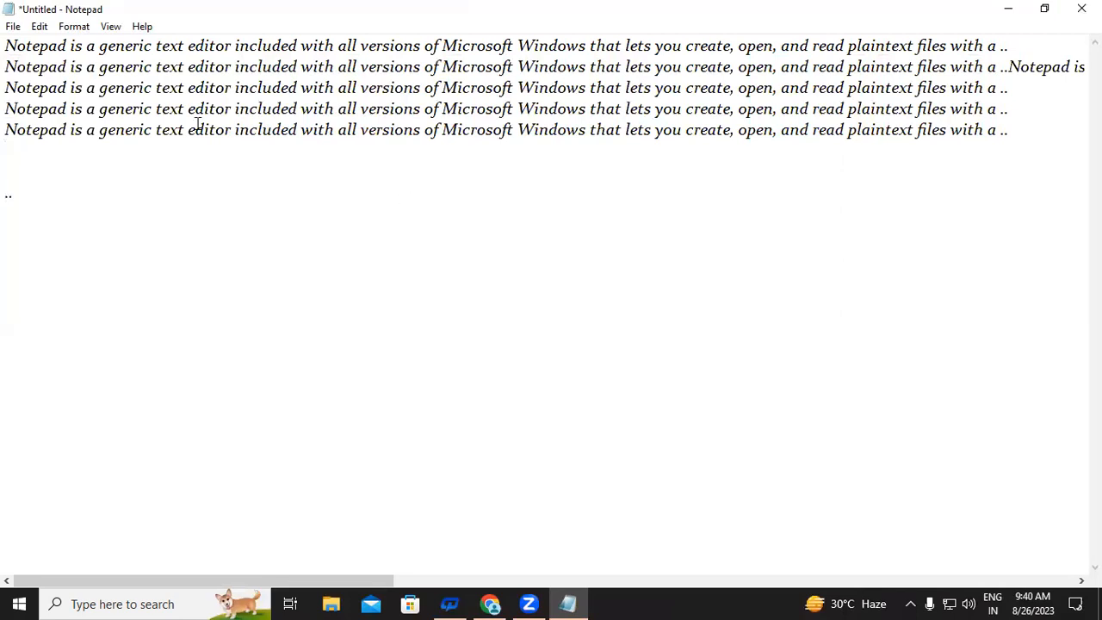
# - Open the print settings, select the Fax printer, set the copies to 2 and back to 1, and close without printing
pyautogui.click(13, 26)
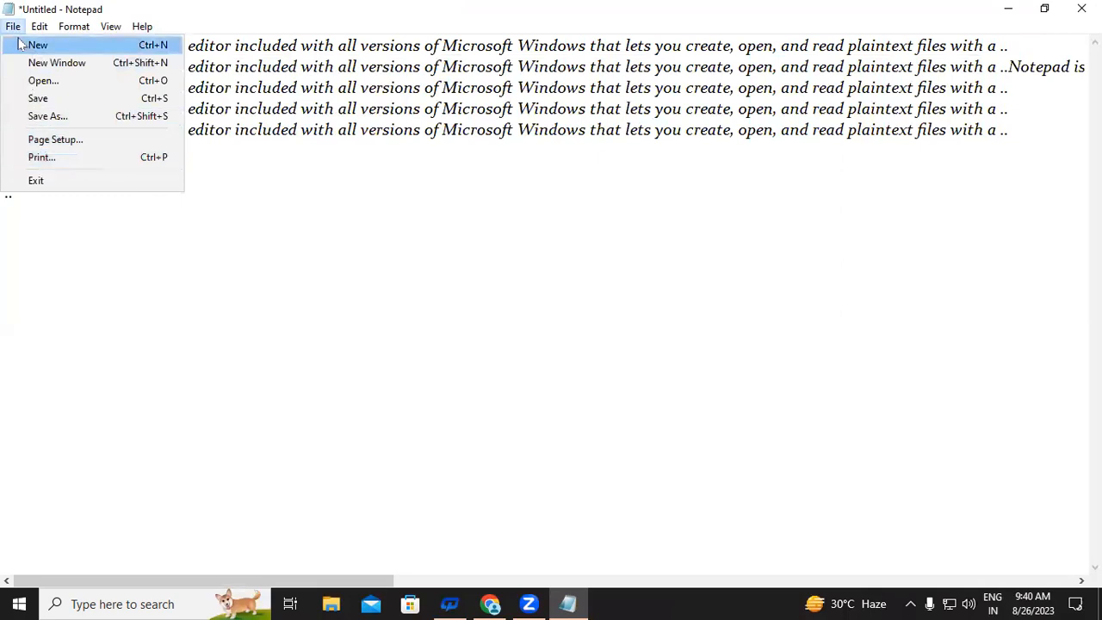
pyautogui.click(464, 192)
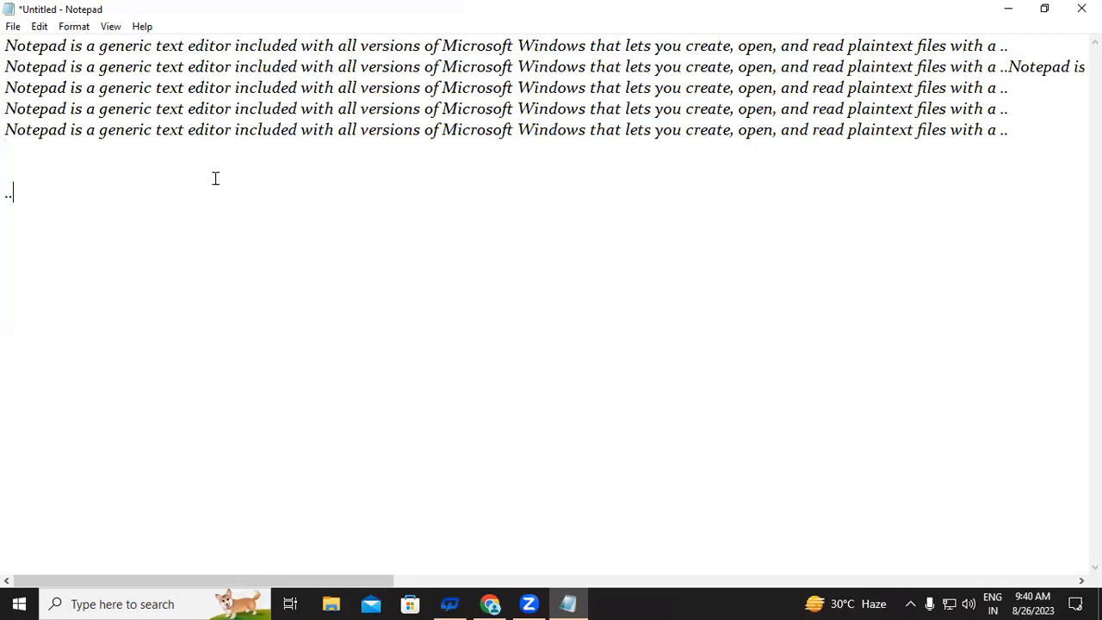
pyautogui.click(13, 27)
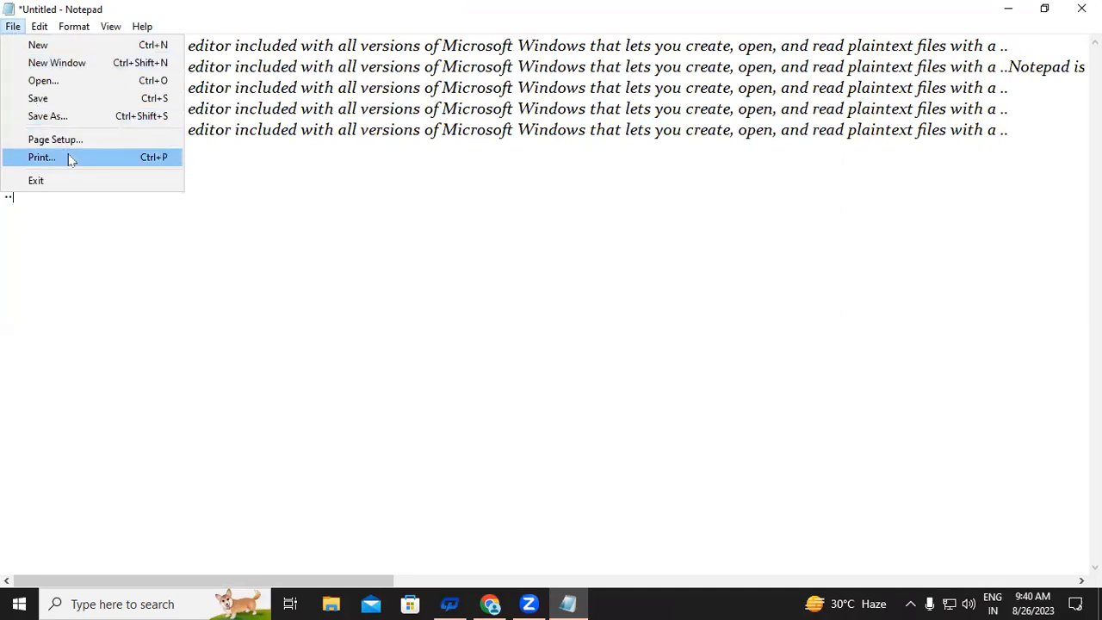
pyautogui.click(71, 160)
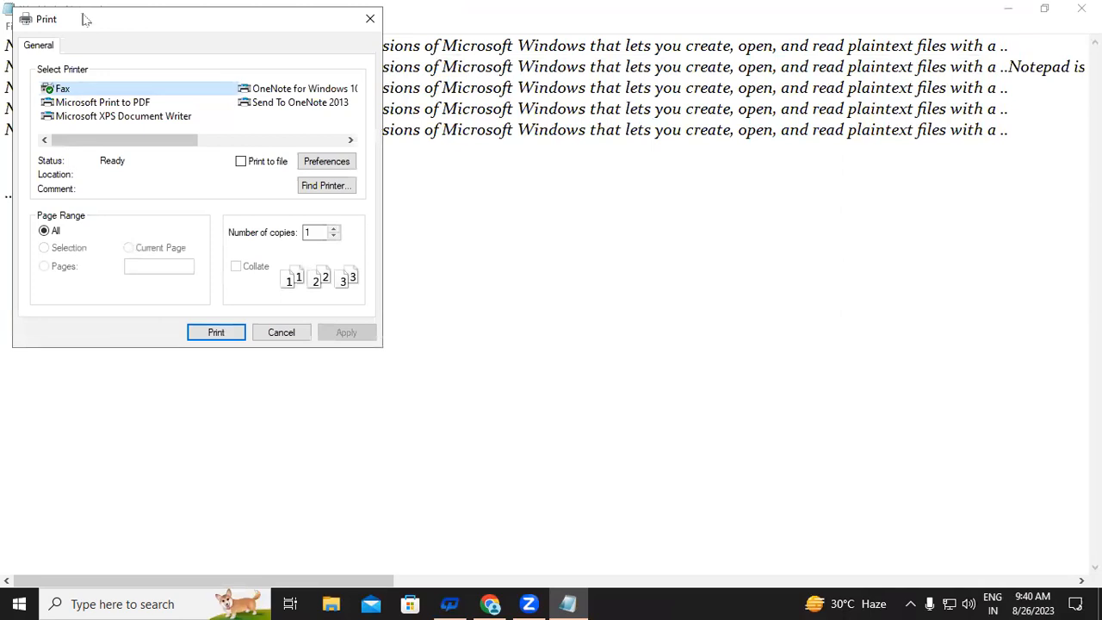
pyautogui.moveTo(83, 17); pyautogui.dragTo(268, 101)
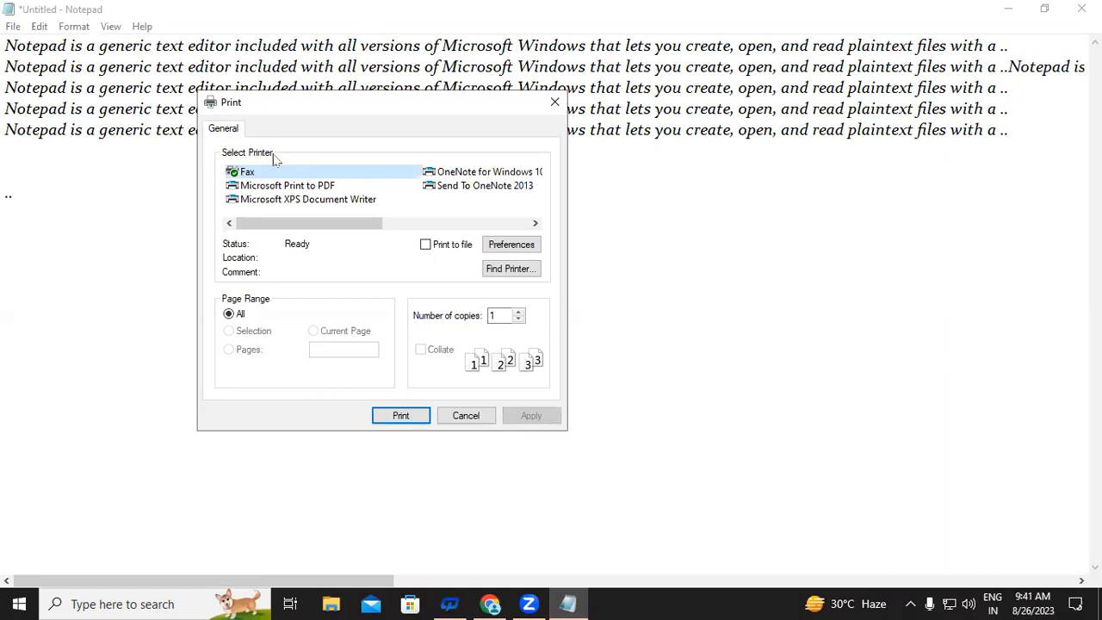
pyautogui.click(247, 174)
pyautogui.doubleClick(493, 316)
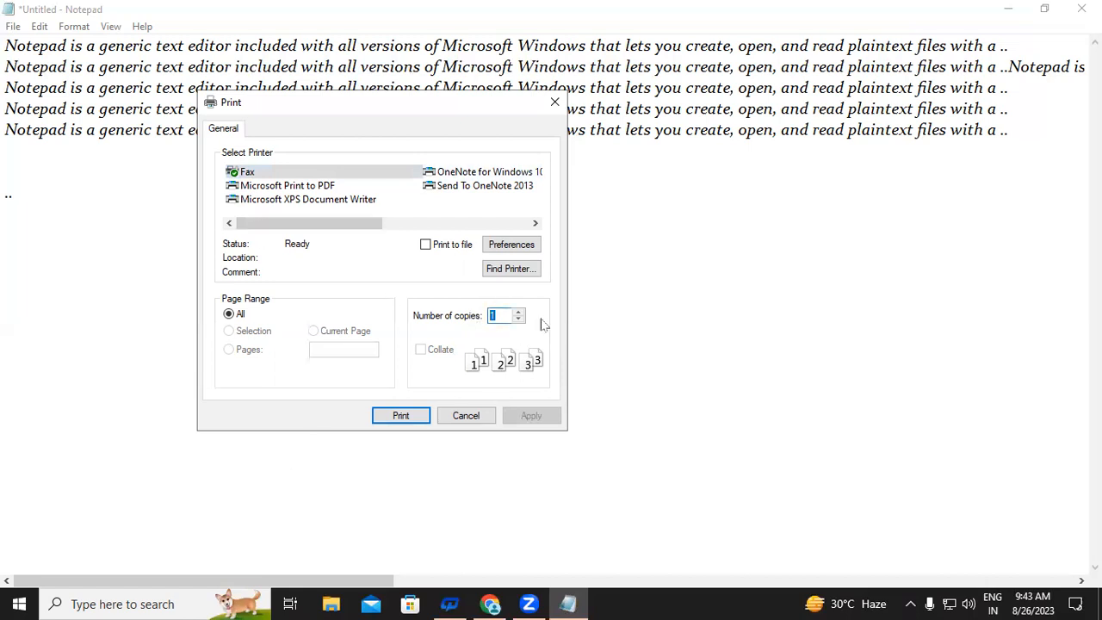
pyautogui.write('2')
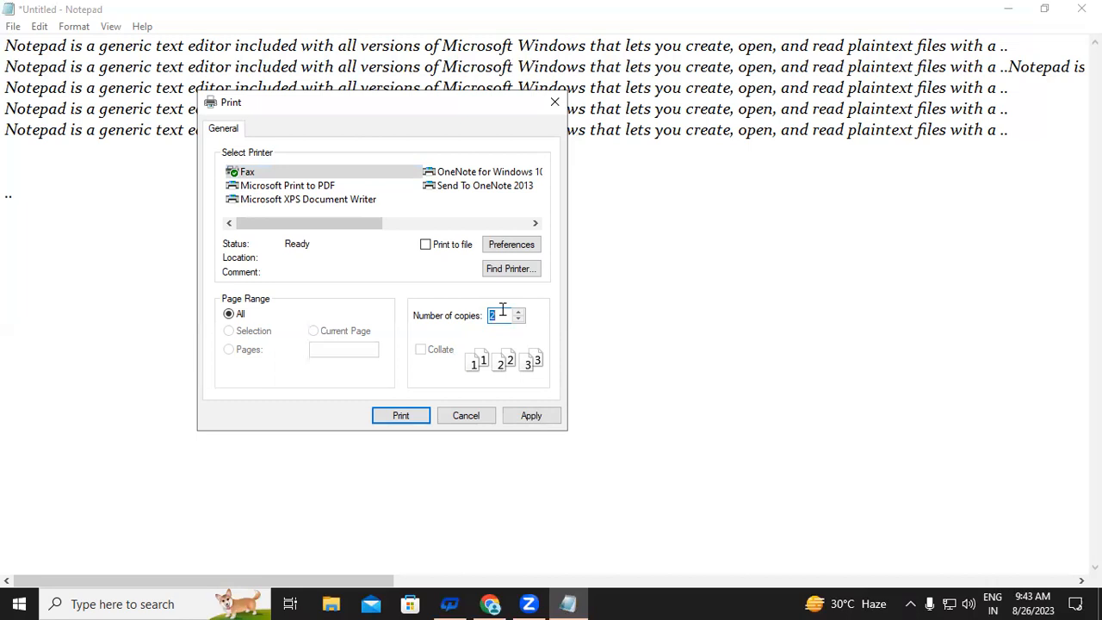
pyautogui.write('1')
pyautogui.click(554, 101)
pyautogui.click(374, 88)
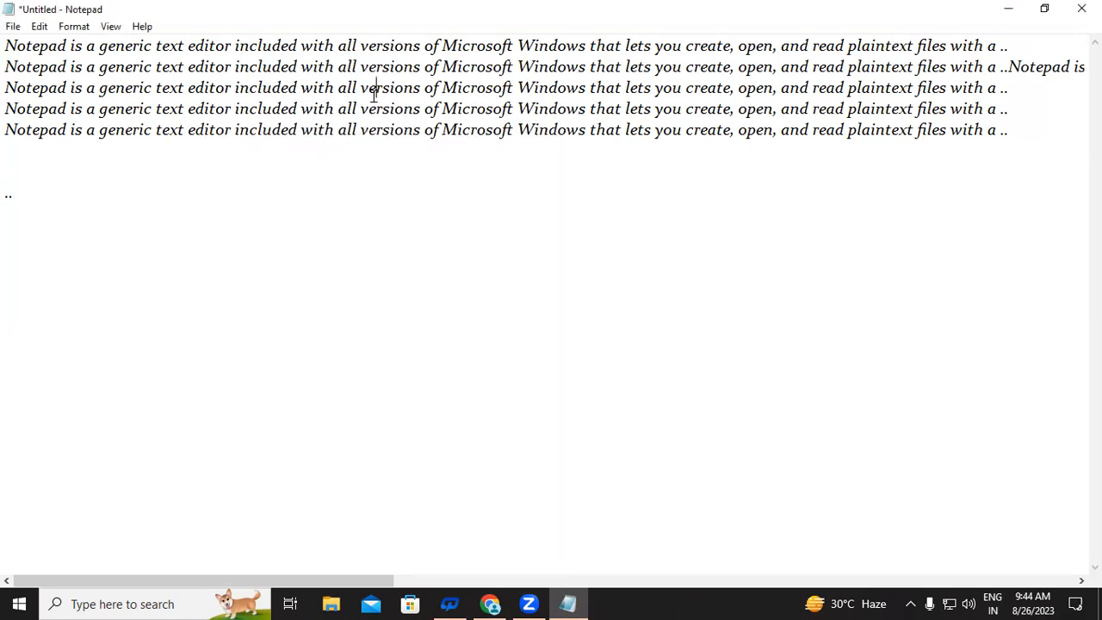
# - Exit Notepad and save the document as "sdddddddd" in the Documents folder
pyautogui.click(10, 27)
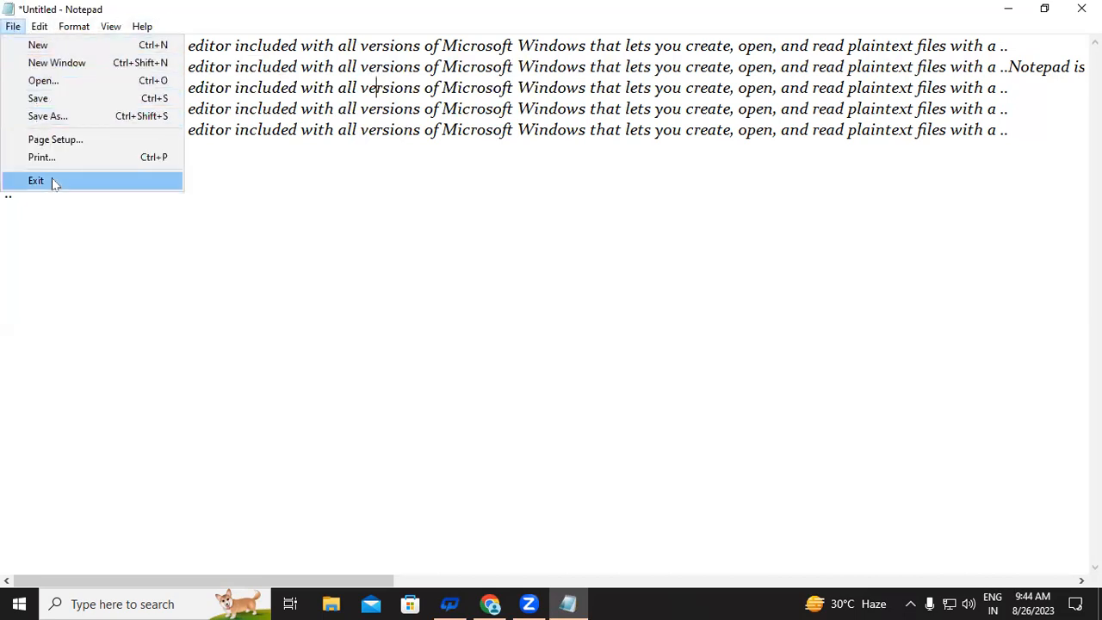
pyautogui.click(486, 131)
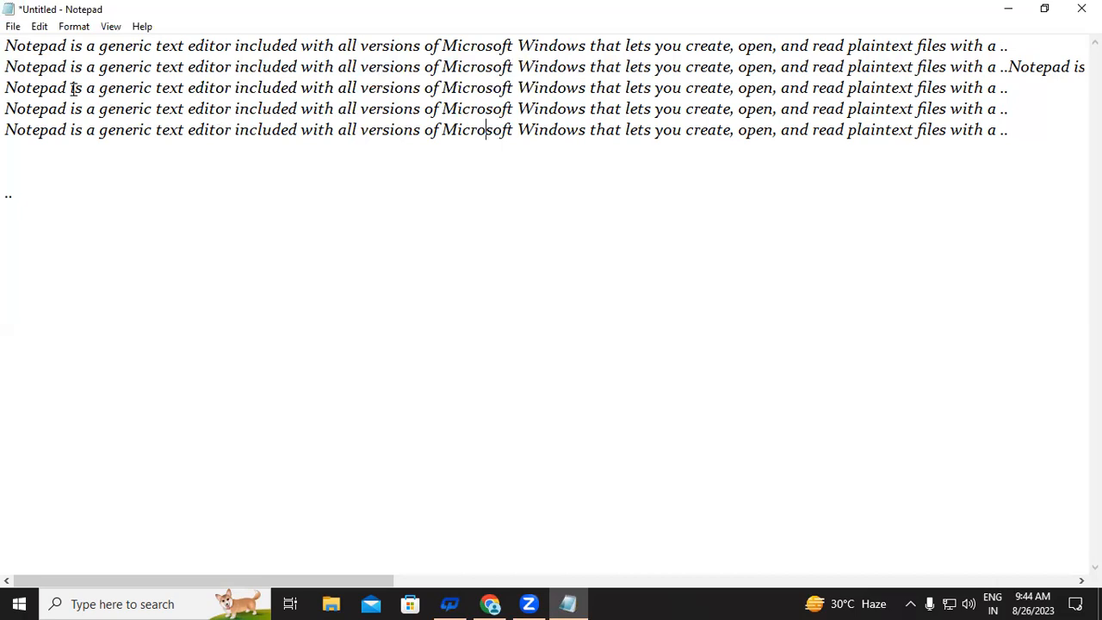
pyautogui.click(14, 27)
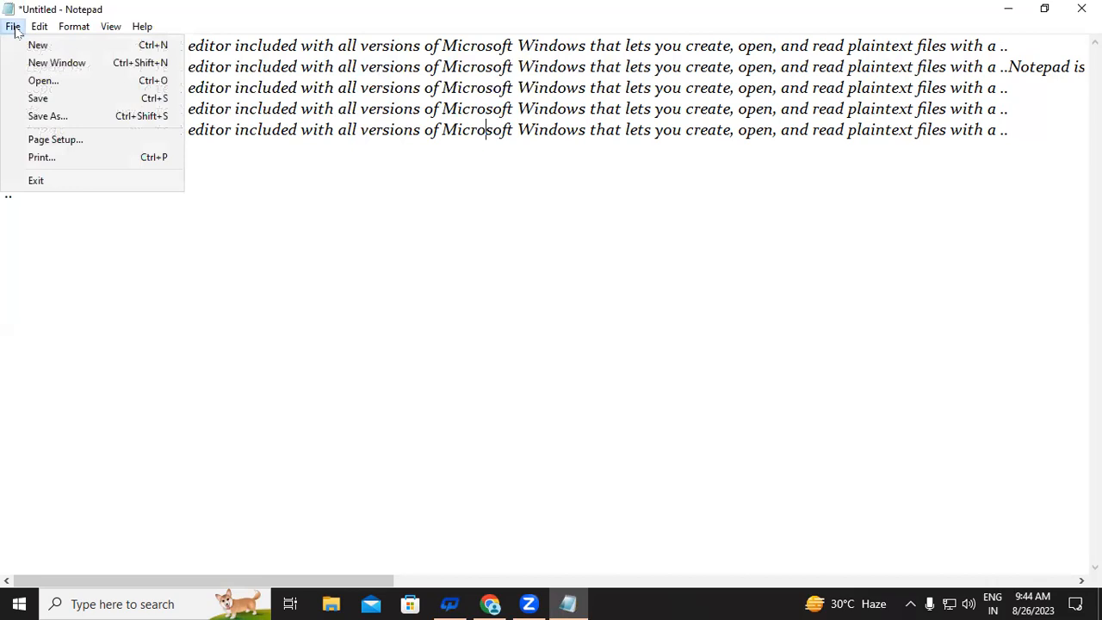
pyautogui.click(36, 182)
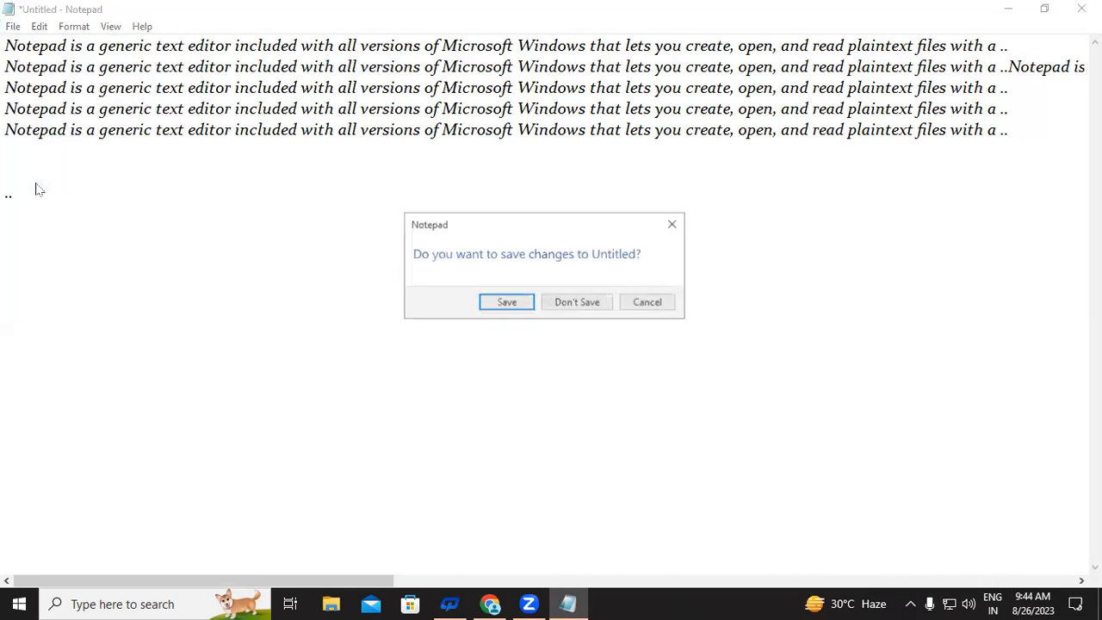
pyautogui.click(519, 307)
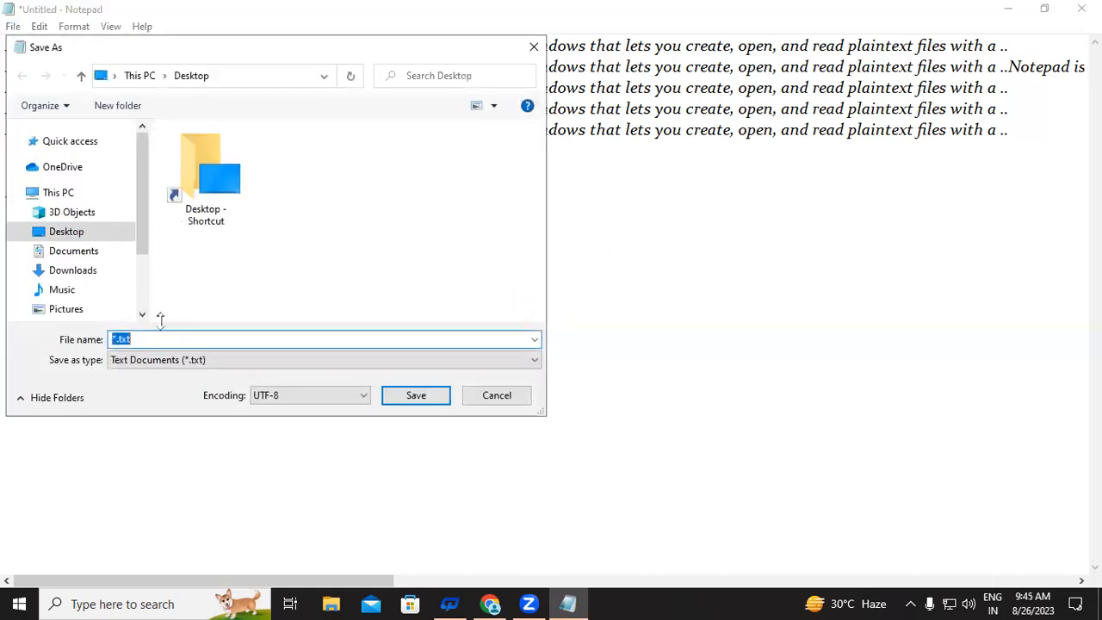
pyautogui.write('sddddddddd')
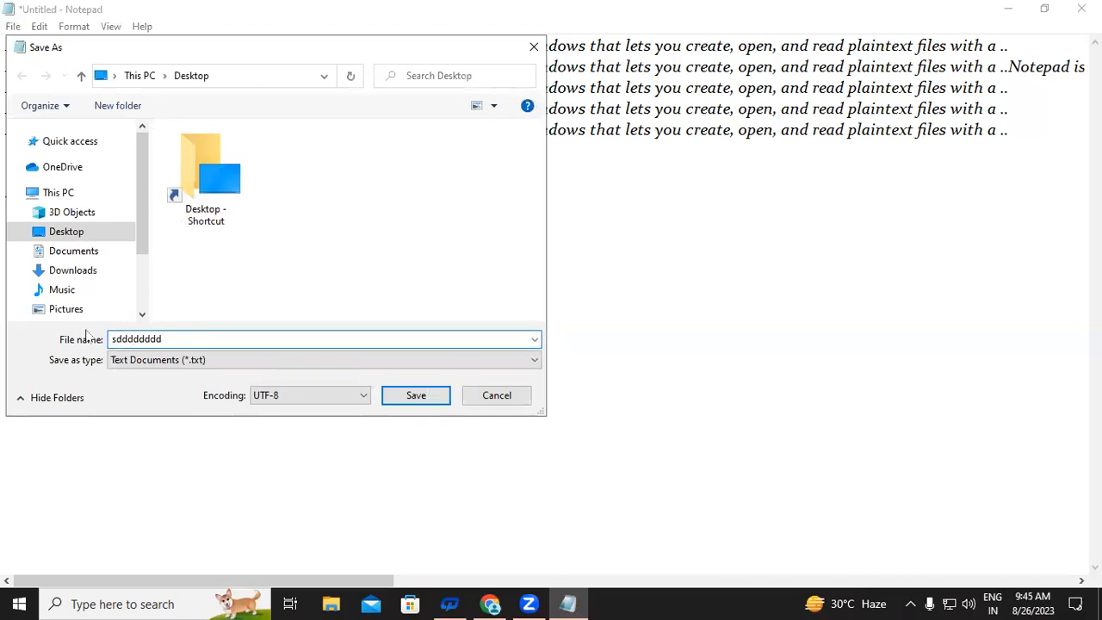
pyautogui.click(81, 258)
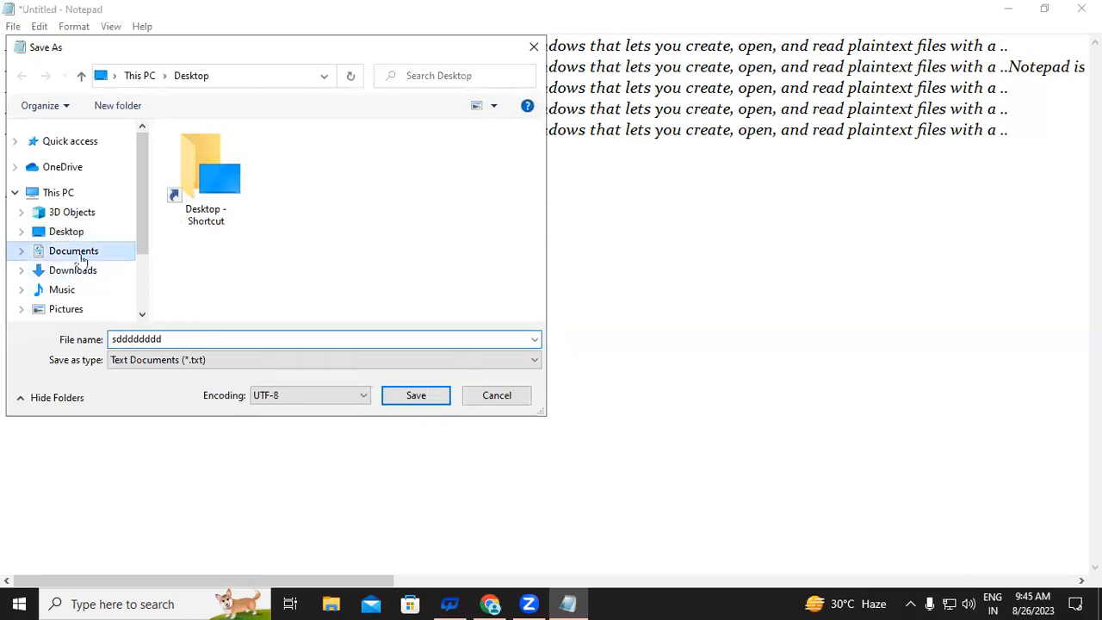
pyautogui.click(417, 395)
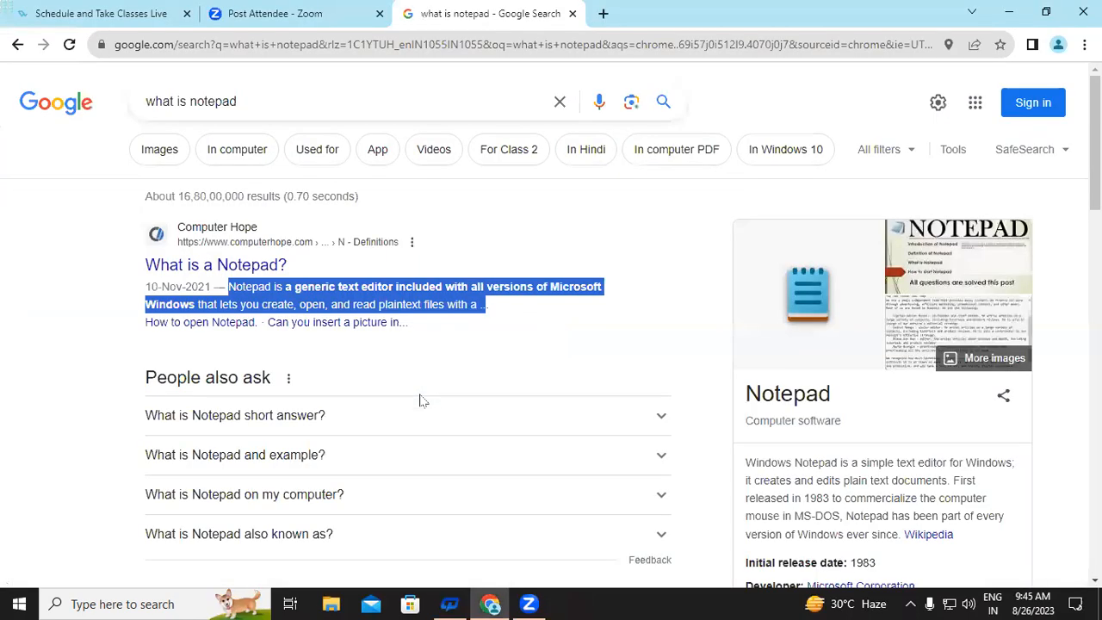
# - Minimize Chrome, open the saved "sdddddddd" text file from Documents in File Explorer, and maximize its Notepad window
pyautogui.click(1007, 14)
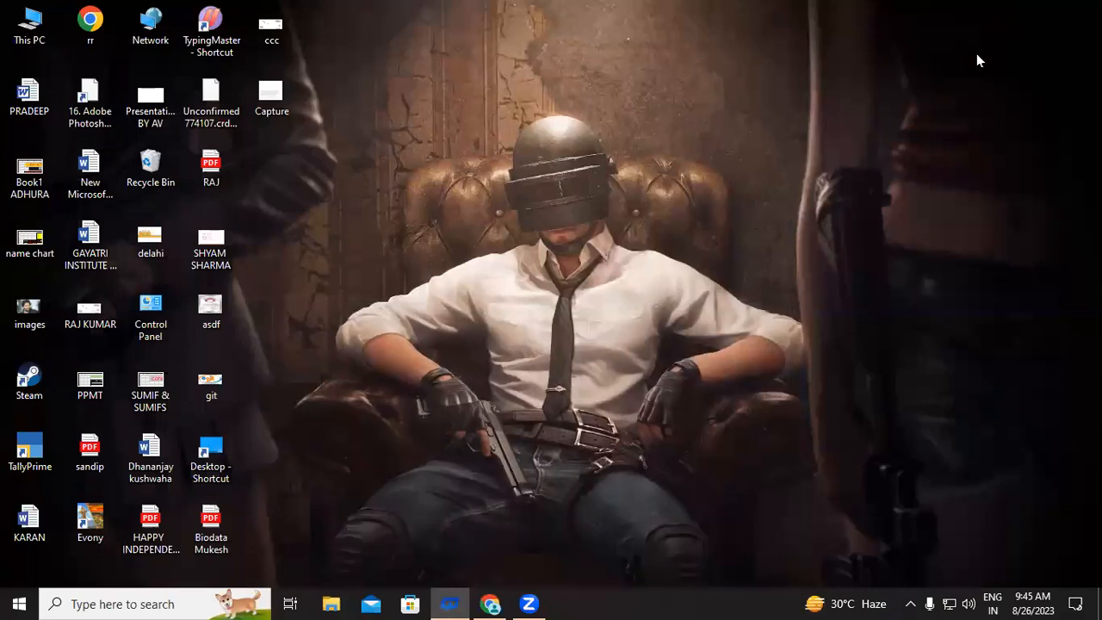
pyautogui.click(331, 603)
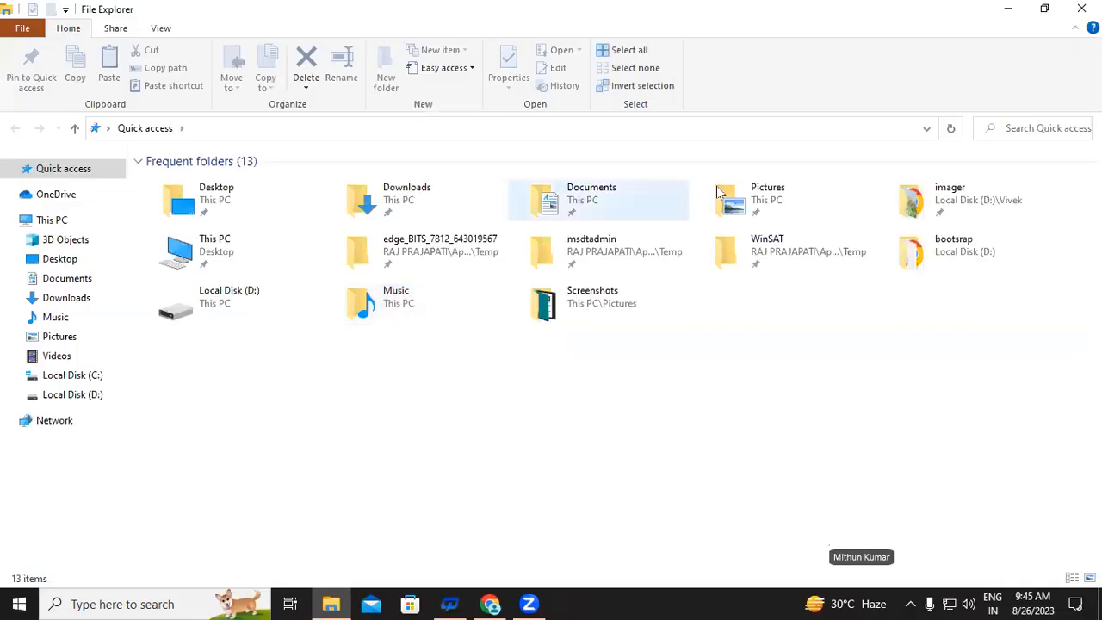
pyautogui.click(638, 205)
pyautogui.doubleClick(638, 204)
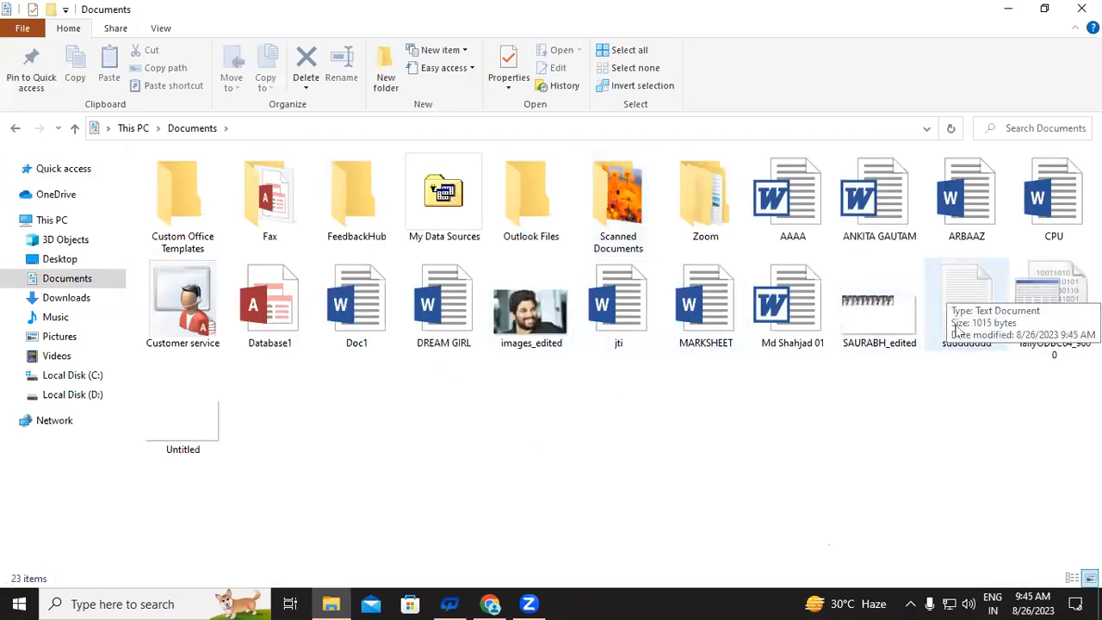
pyautogui.click(945, 297)
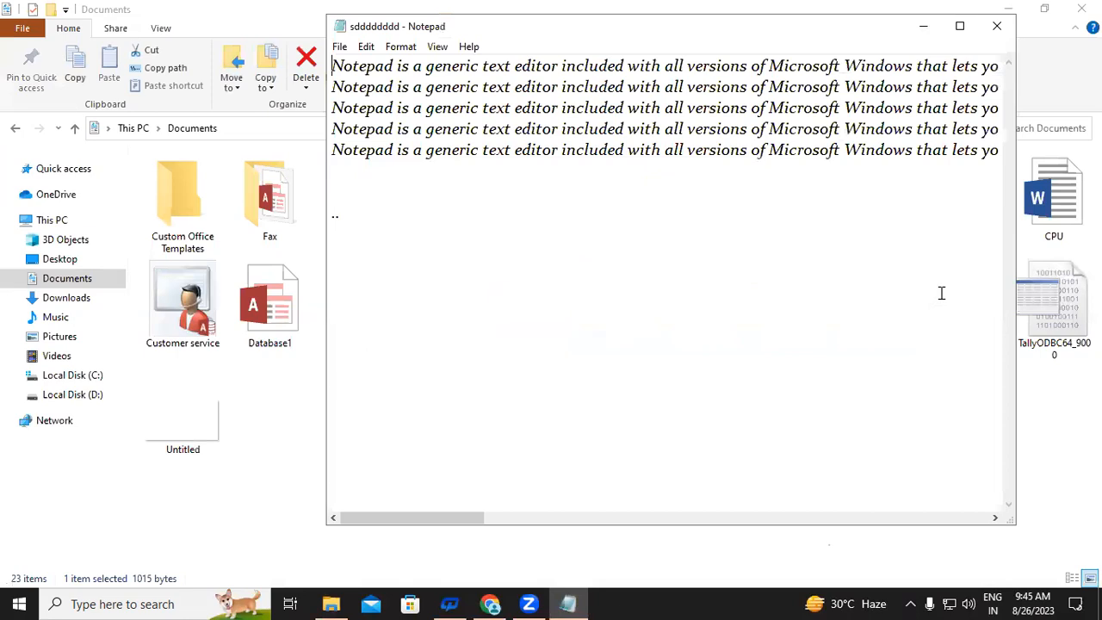
pyautogui.click(959, 27)
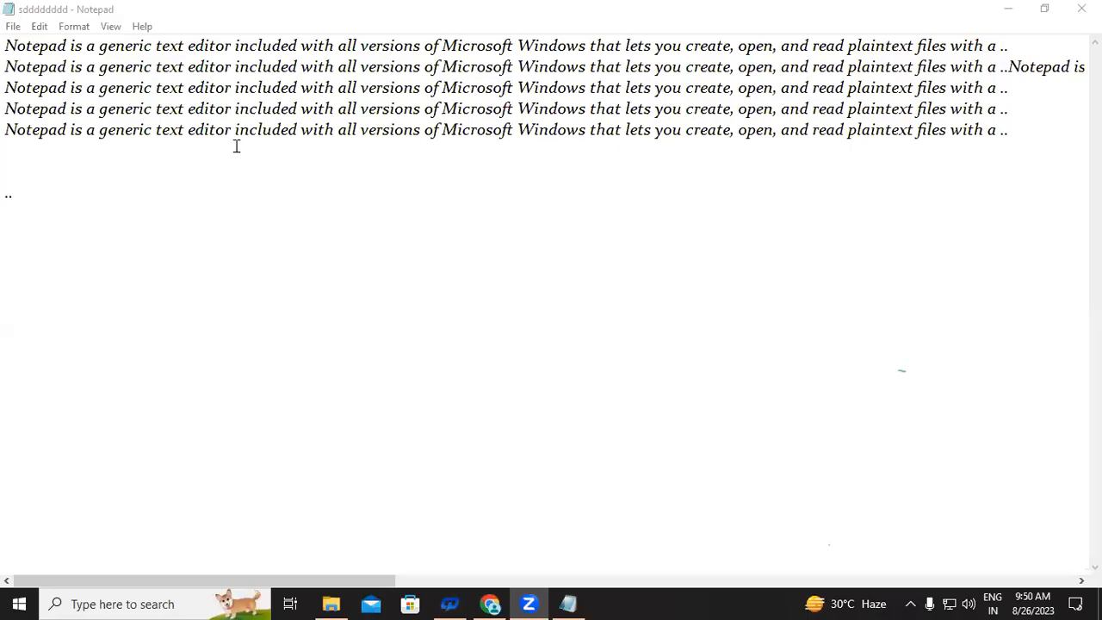
# - Cut and then delete "Notepad is a generic text editor" from the fifth line, undoing each removal
pyautogui.click(43, 15)
pyautogui.click(39, 27)
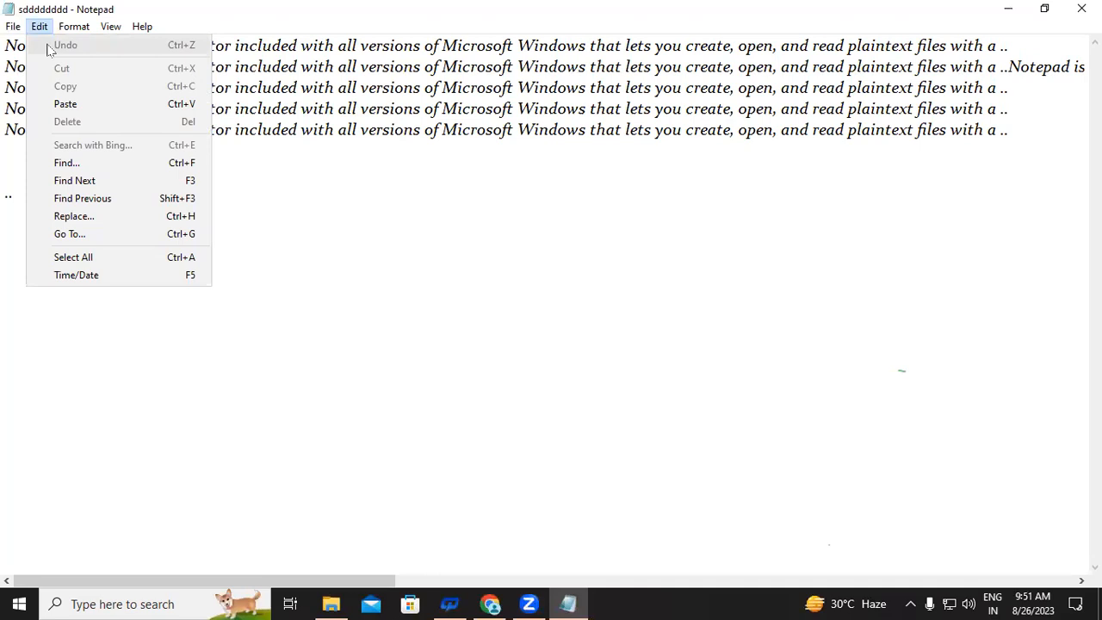
pyautogui.click(416, 163)
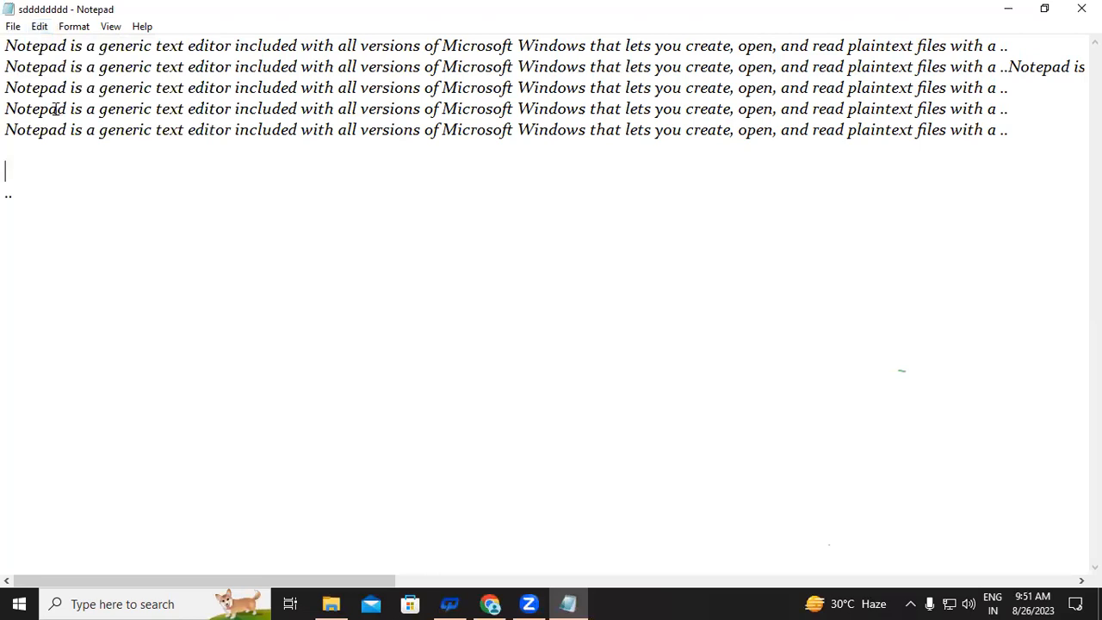
pyautogui.moveTo(7, 130); pyautogui.dragTo(234, 134)
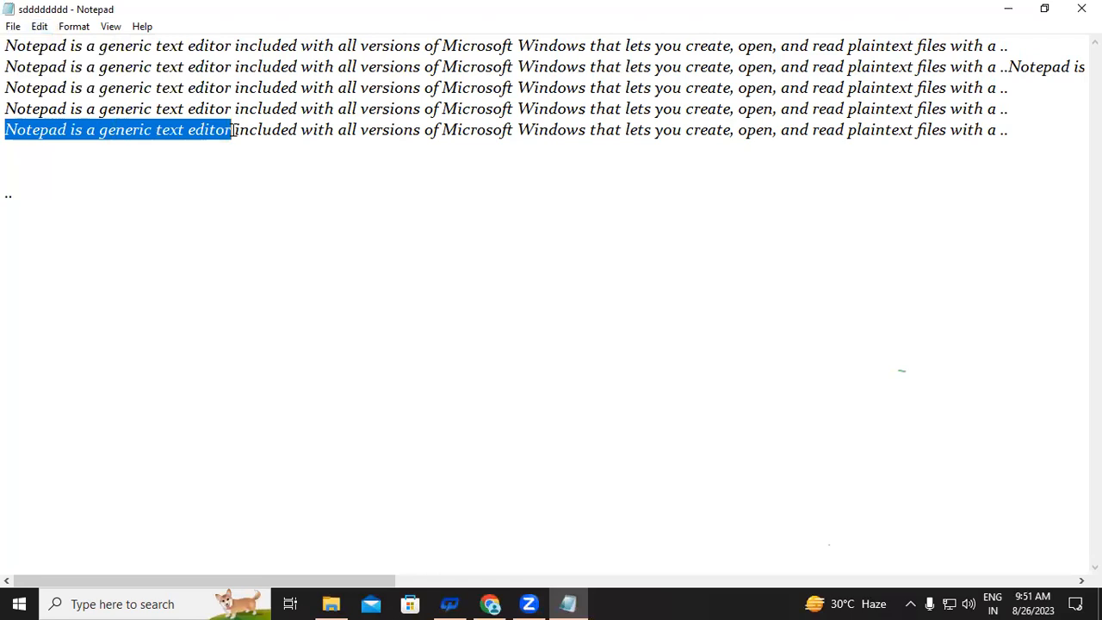
pyautogui.hotkey('ctrl', 'x')
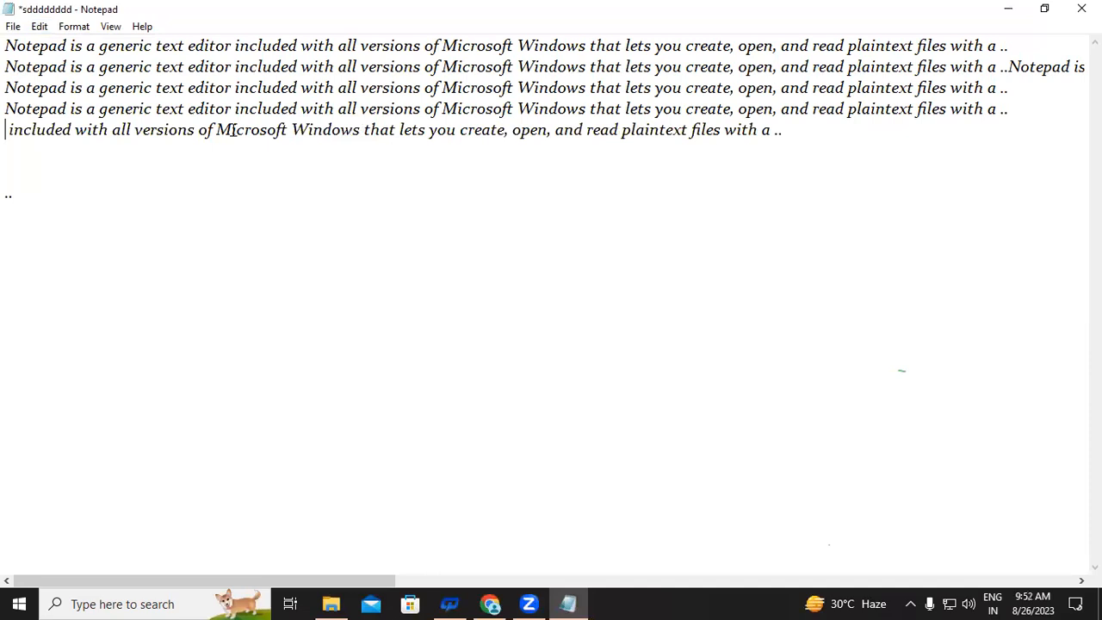
pyautogui.click(39, 27)
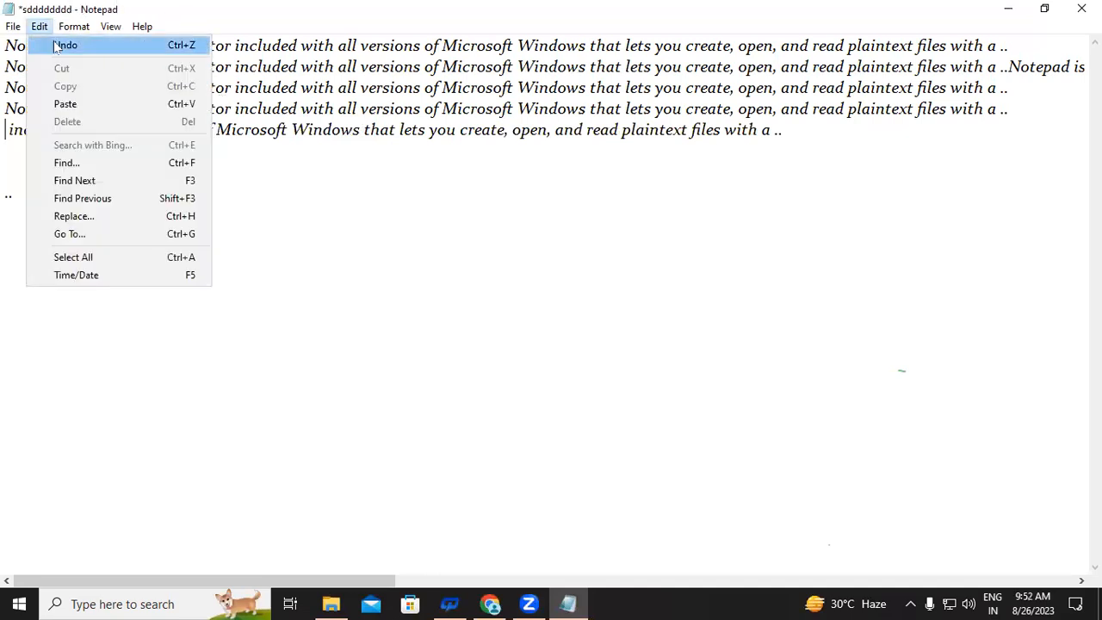
pyautogui.click(57, 48)
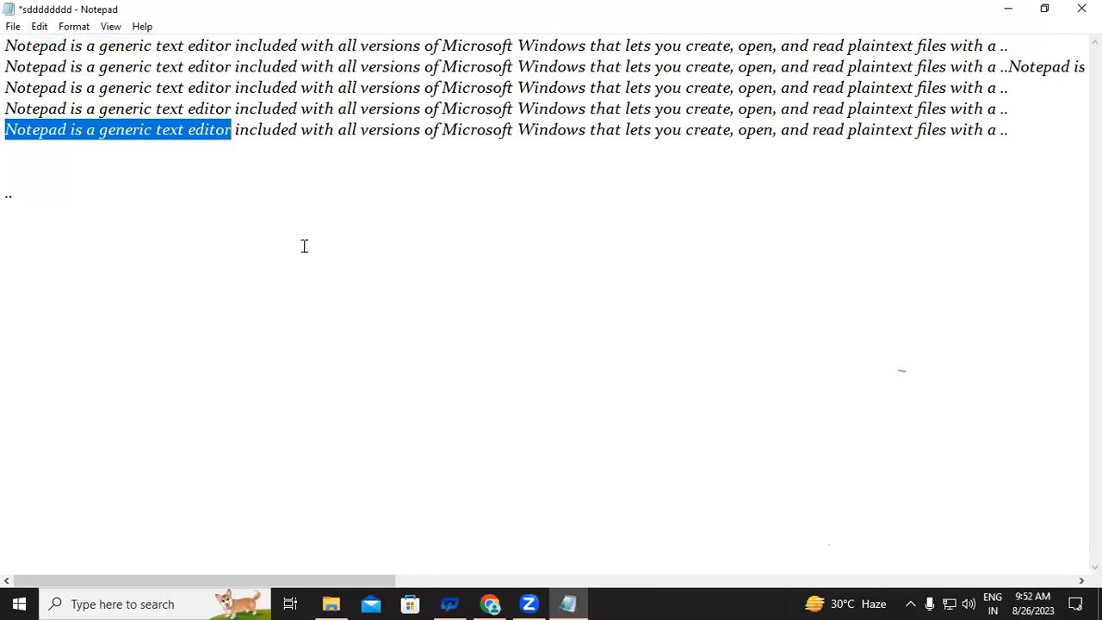
pyautogui.press('Delete')
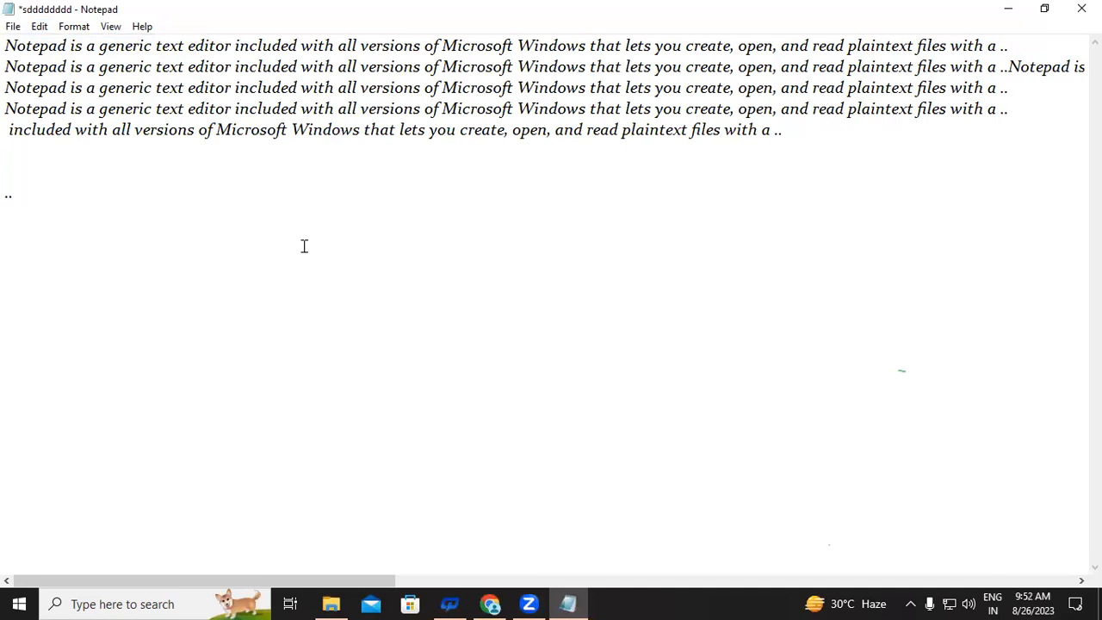
pyautogui.hotkey('ctrl', 'z')
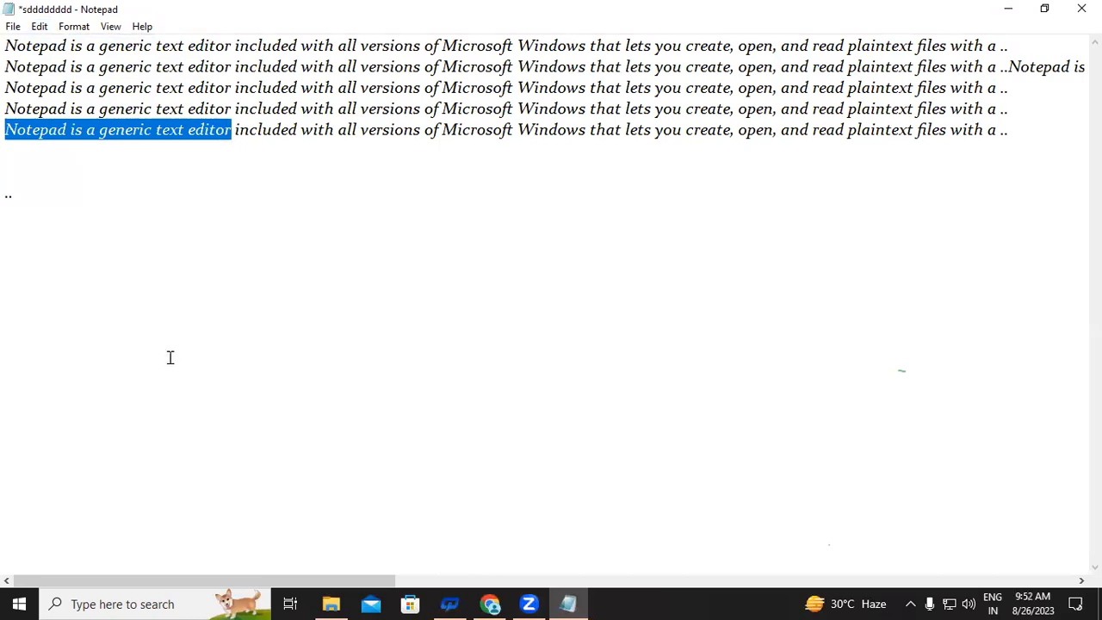
# - Enter a sample first name on a new line below the closing dots, replace it with another name, and undo the replacement
pyautogui.click(91, 212)
pyautogui.press('Return')
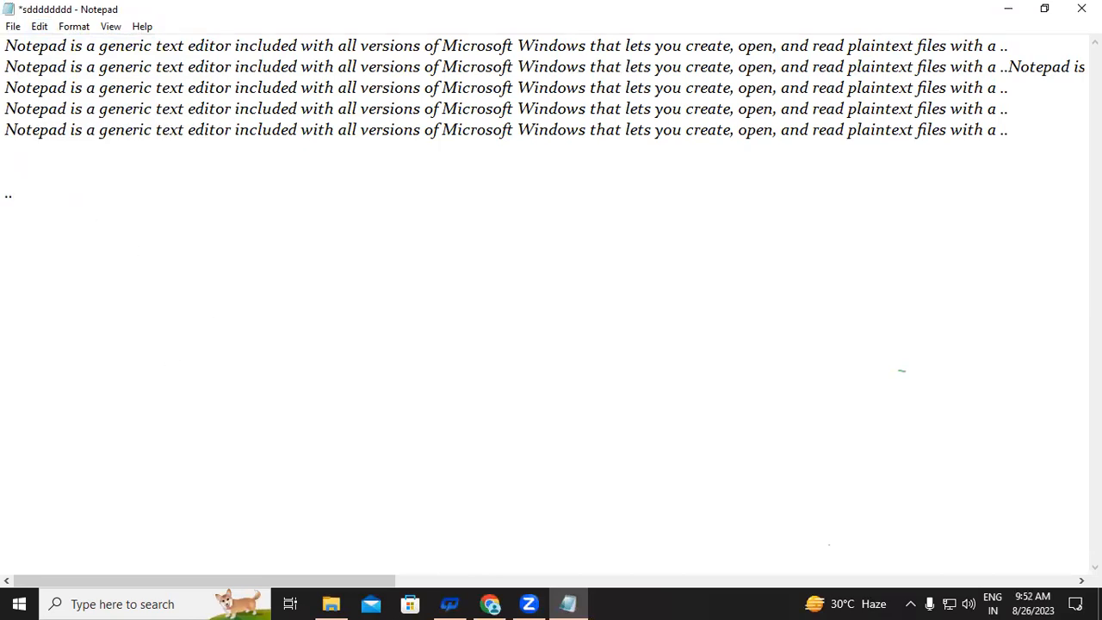
pyautogui.write('Ramesh')
pyautogui.hotkey('ctrl', 'z')
pyautogui.press('Return')
pyautogui.write('Rupesh')
pyautogui.hotkey('ctrl', 'z')
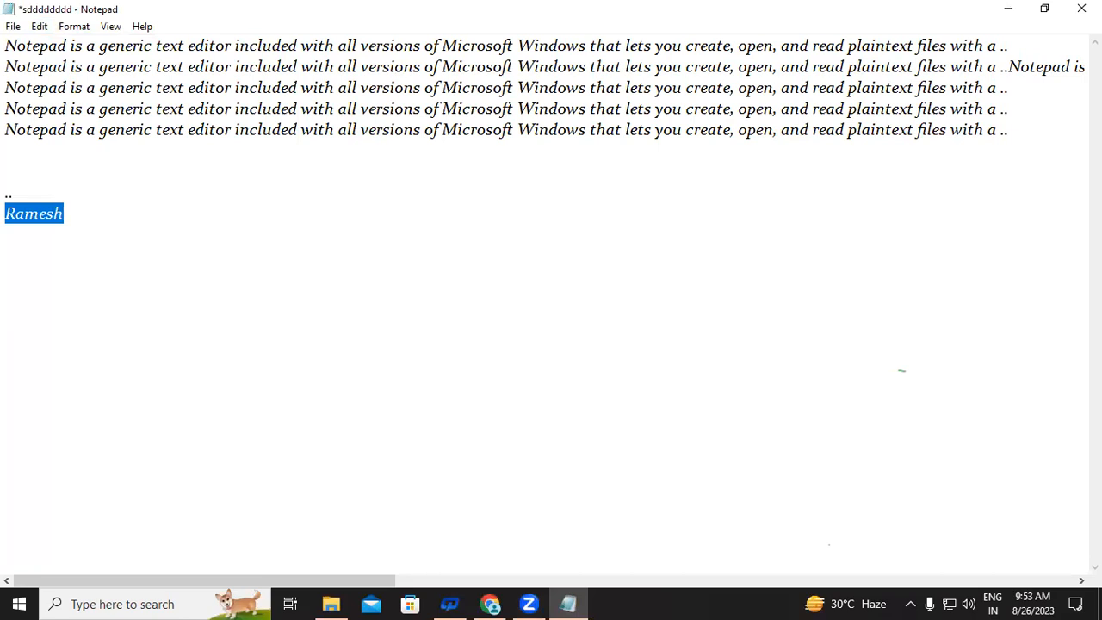
# - Repeat undo to toggle between the two sample names, leaving the second name in place and deselected
pyautogui.hotkey('ctrl', 'z')
pyautogui.hotkey('ctrl', 'z')
pyautogui.hotkey('ctrl', 'z')
pyautogui.hotkey('ctrl', 'z')
pyautogui.hotkey('ctrl', 'z')
pyautogui.click(40, 26)
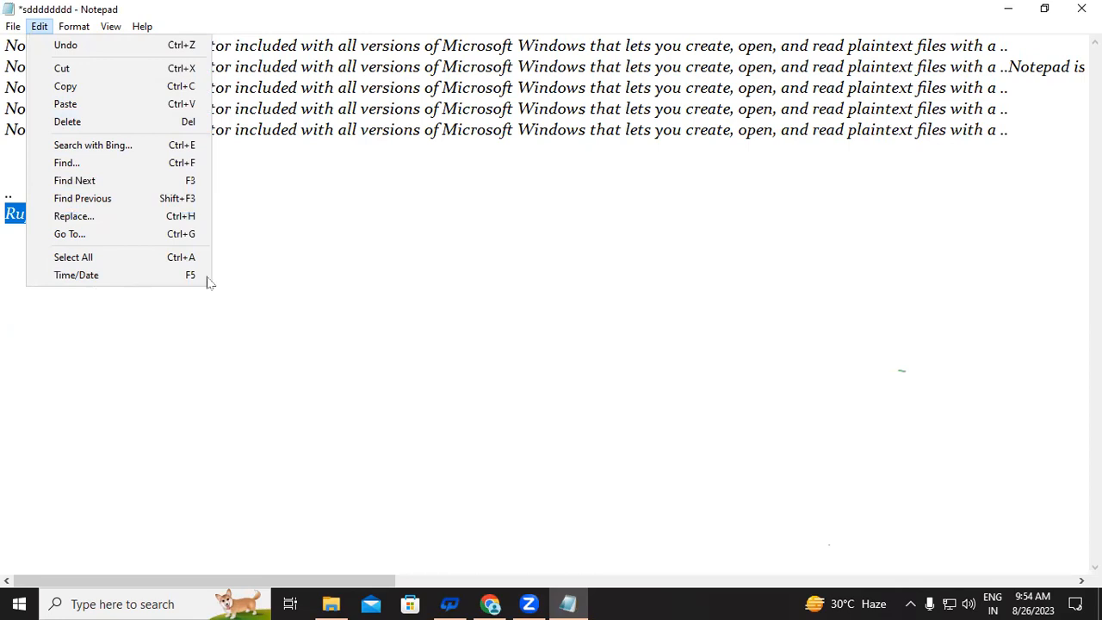
pyautogui.click(338, 268)
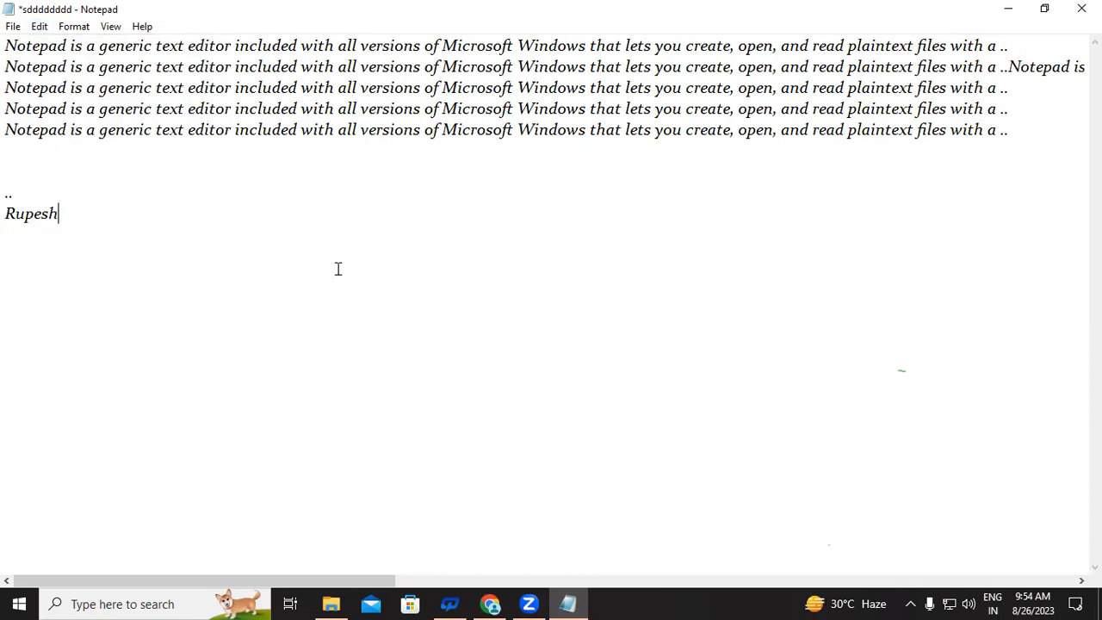